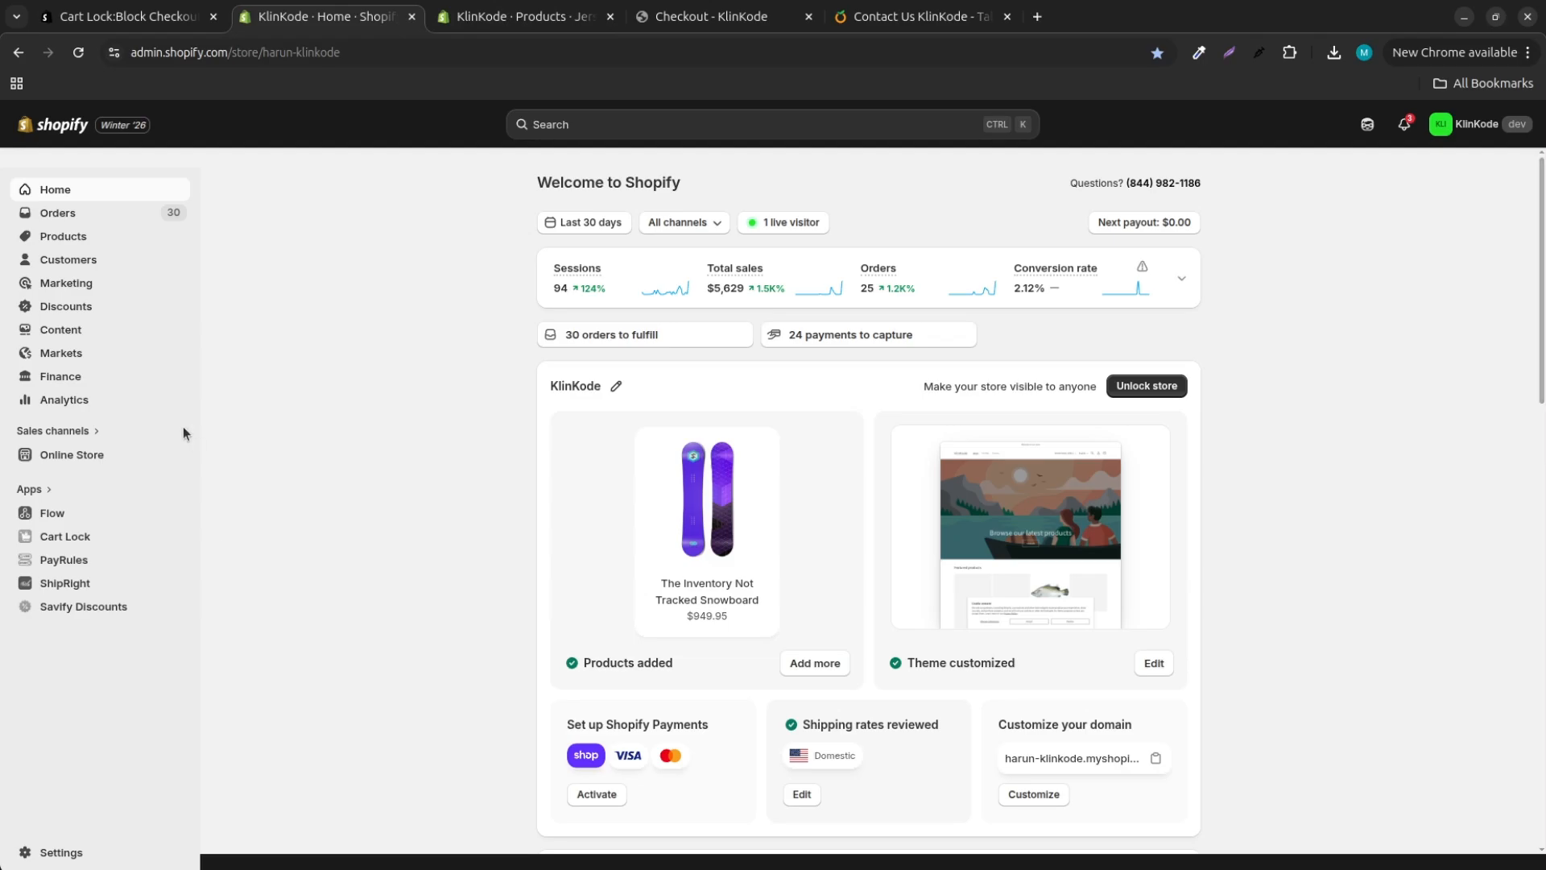
Open the Cart Lock app from the Jersey product page and start creating a rule
left_click(480, 24)
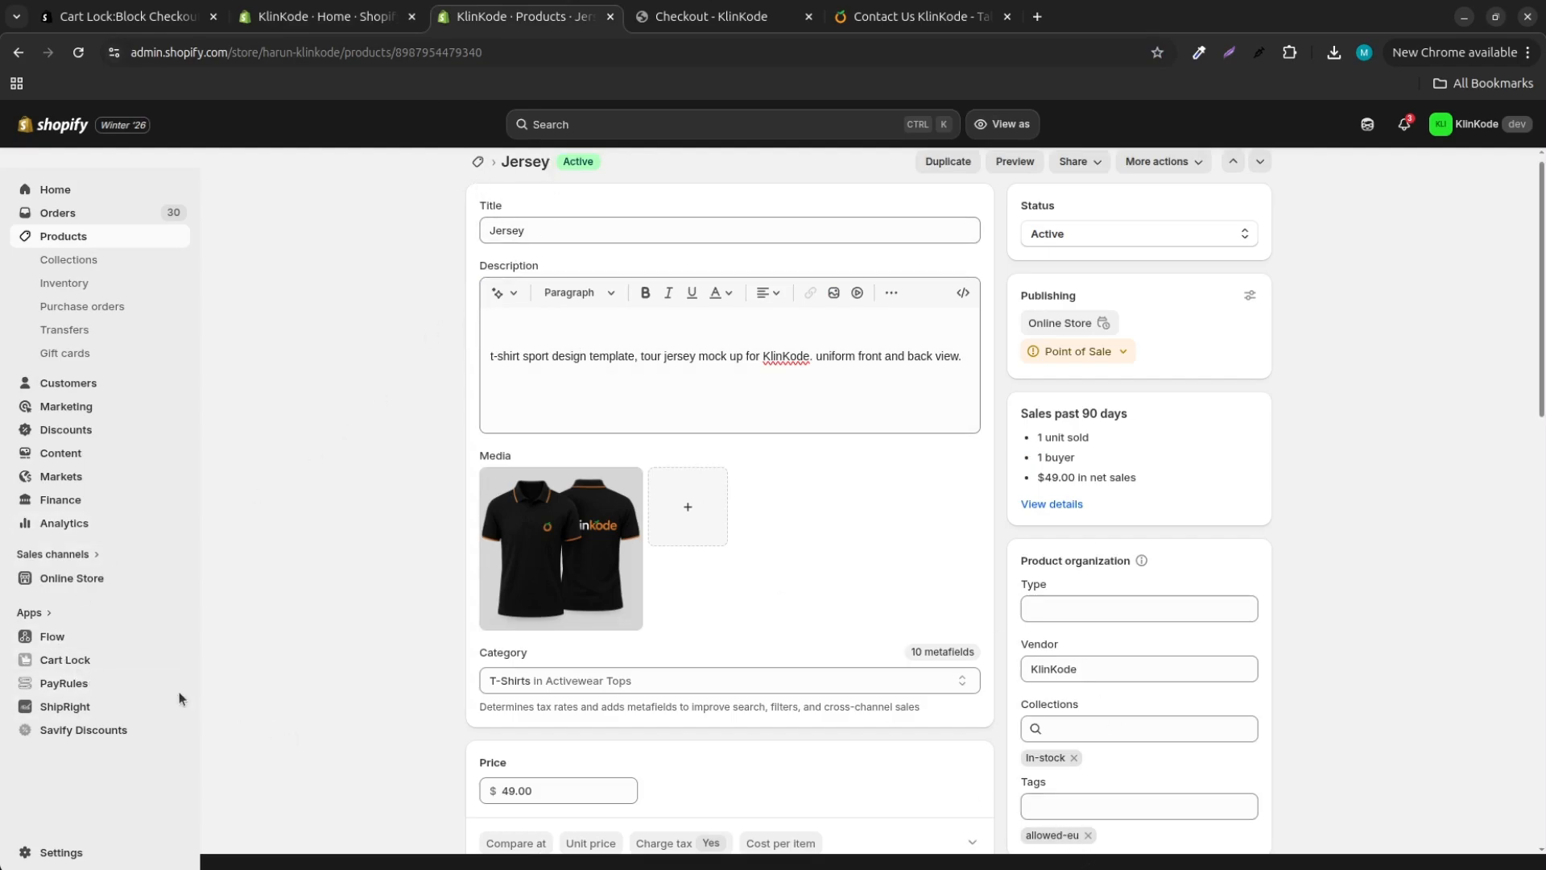
left_click(118, 666)
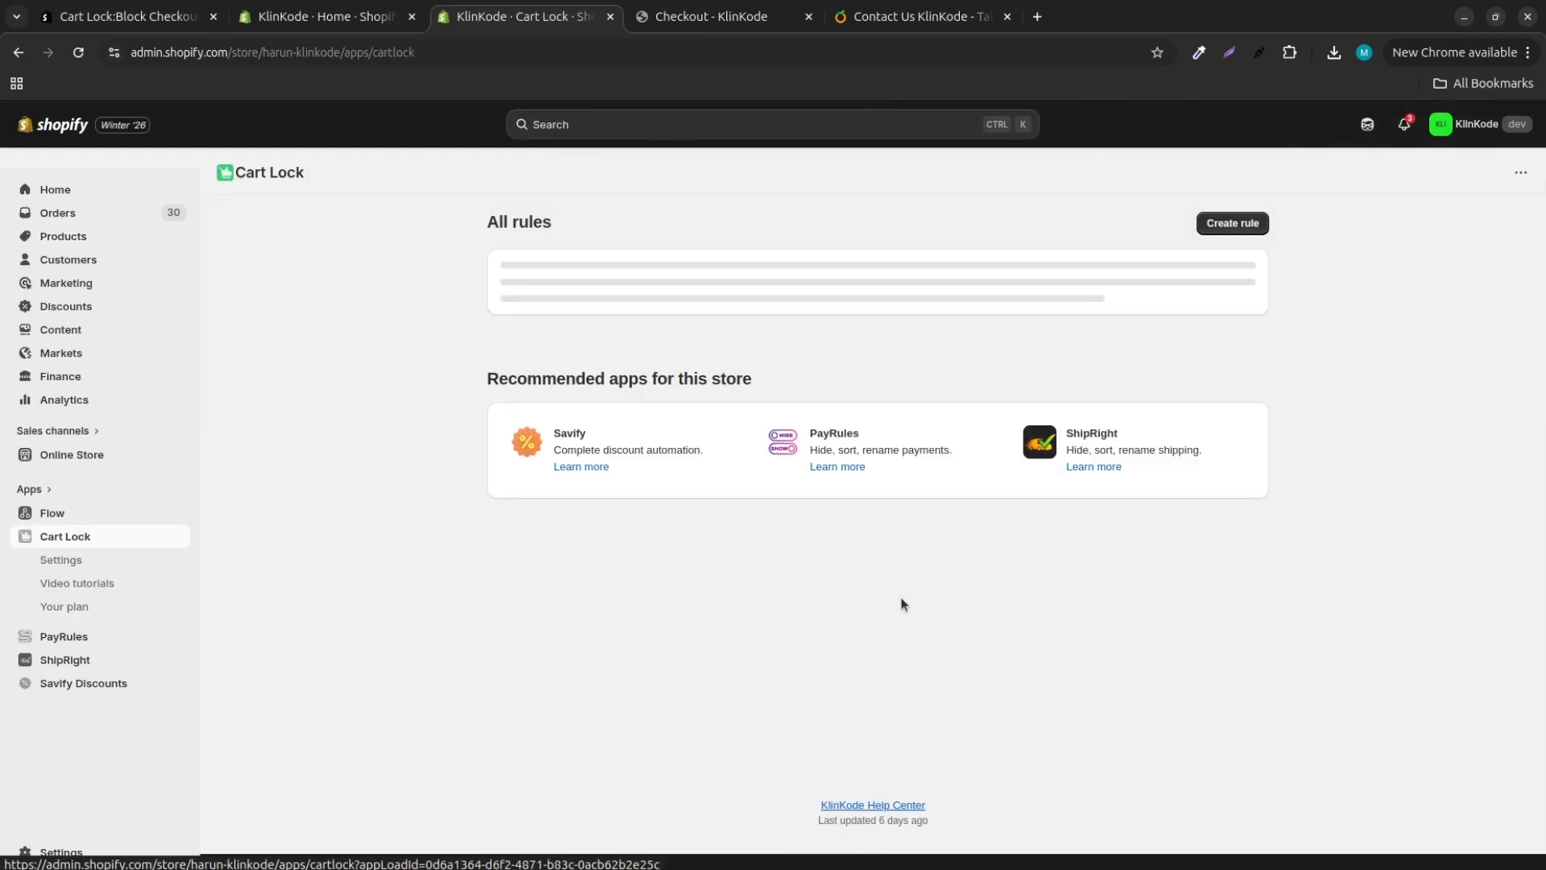
left_click(871, 524)
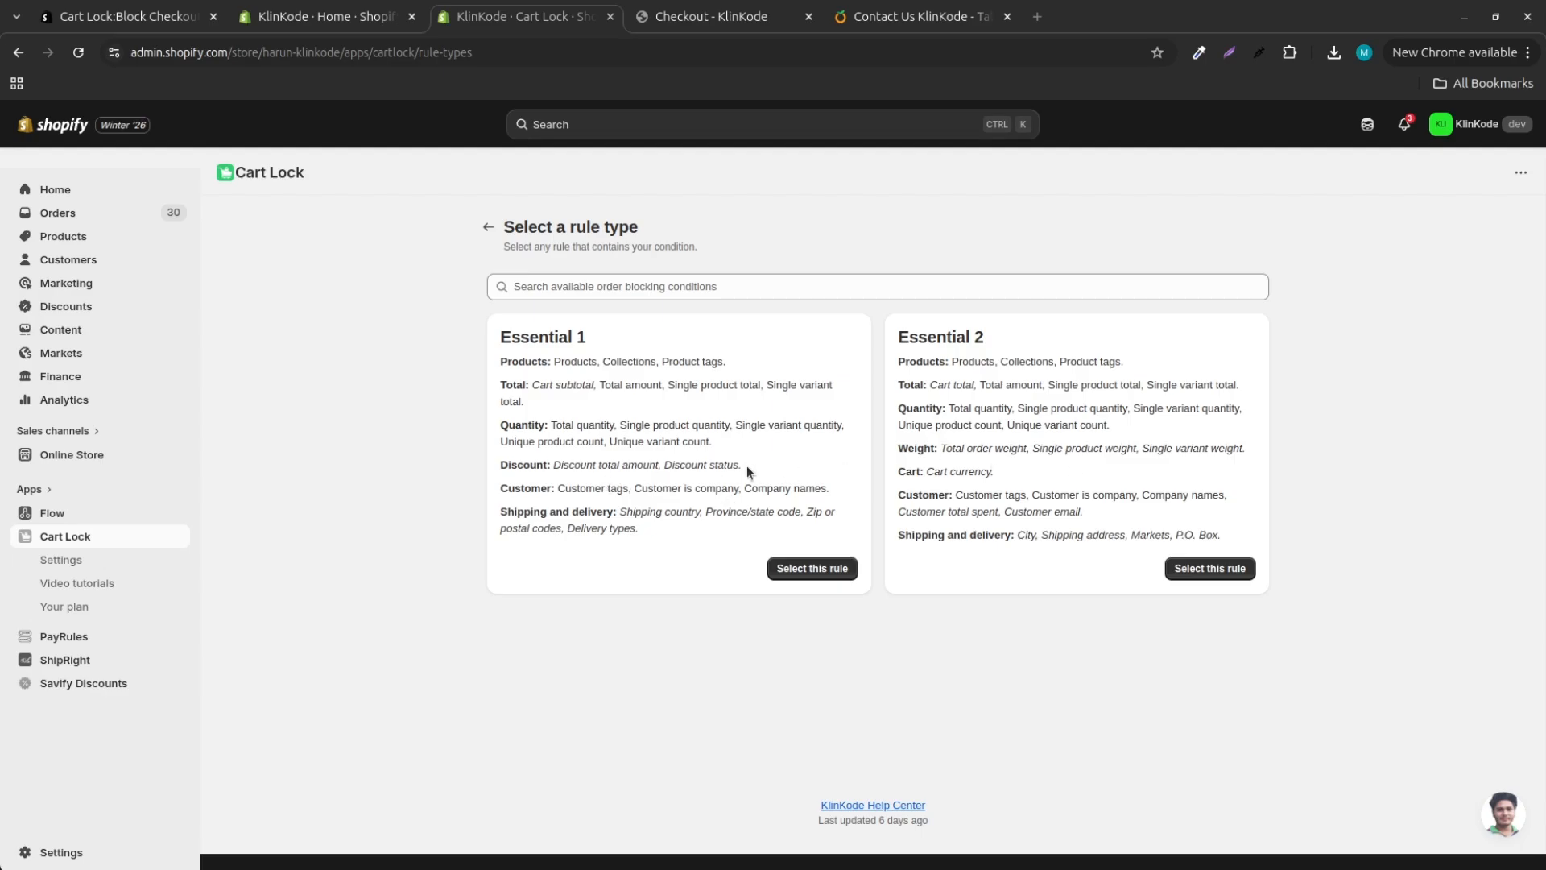
Search the rule types for "product tags" and clear the search
left_click(623, 289)
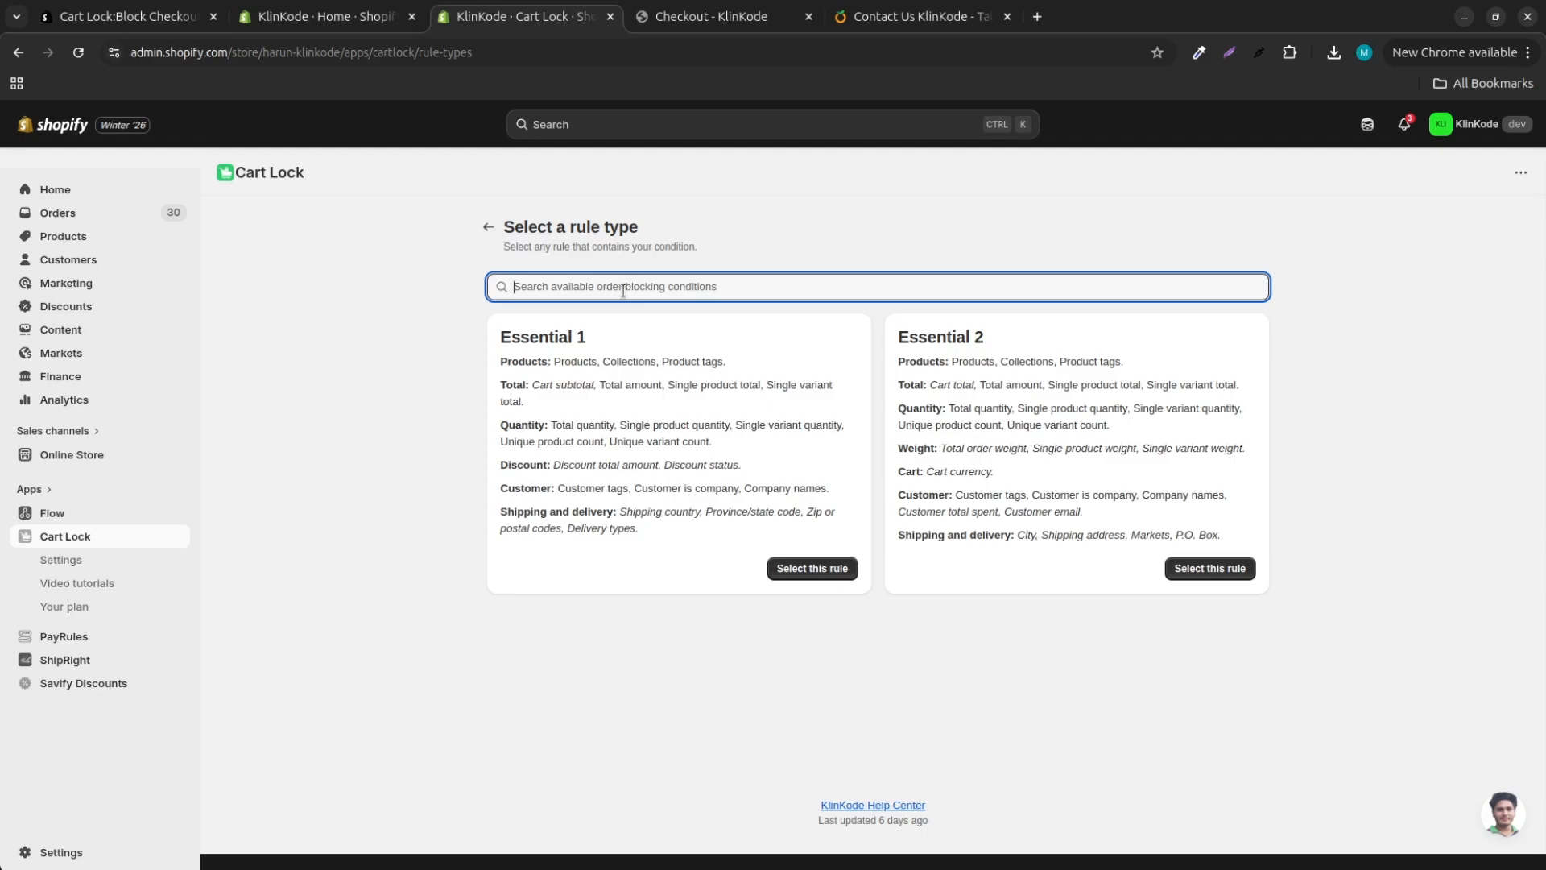
type("pro")
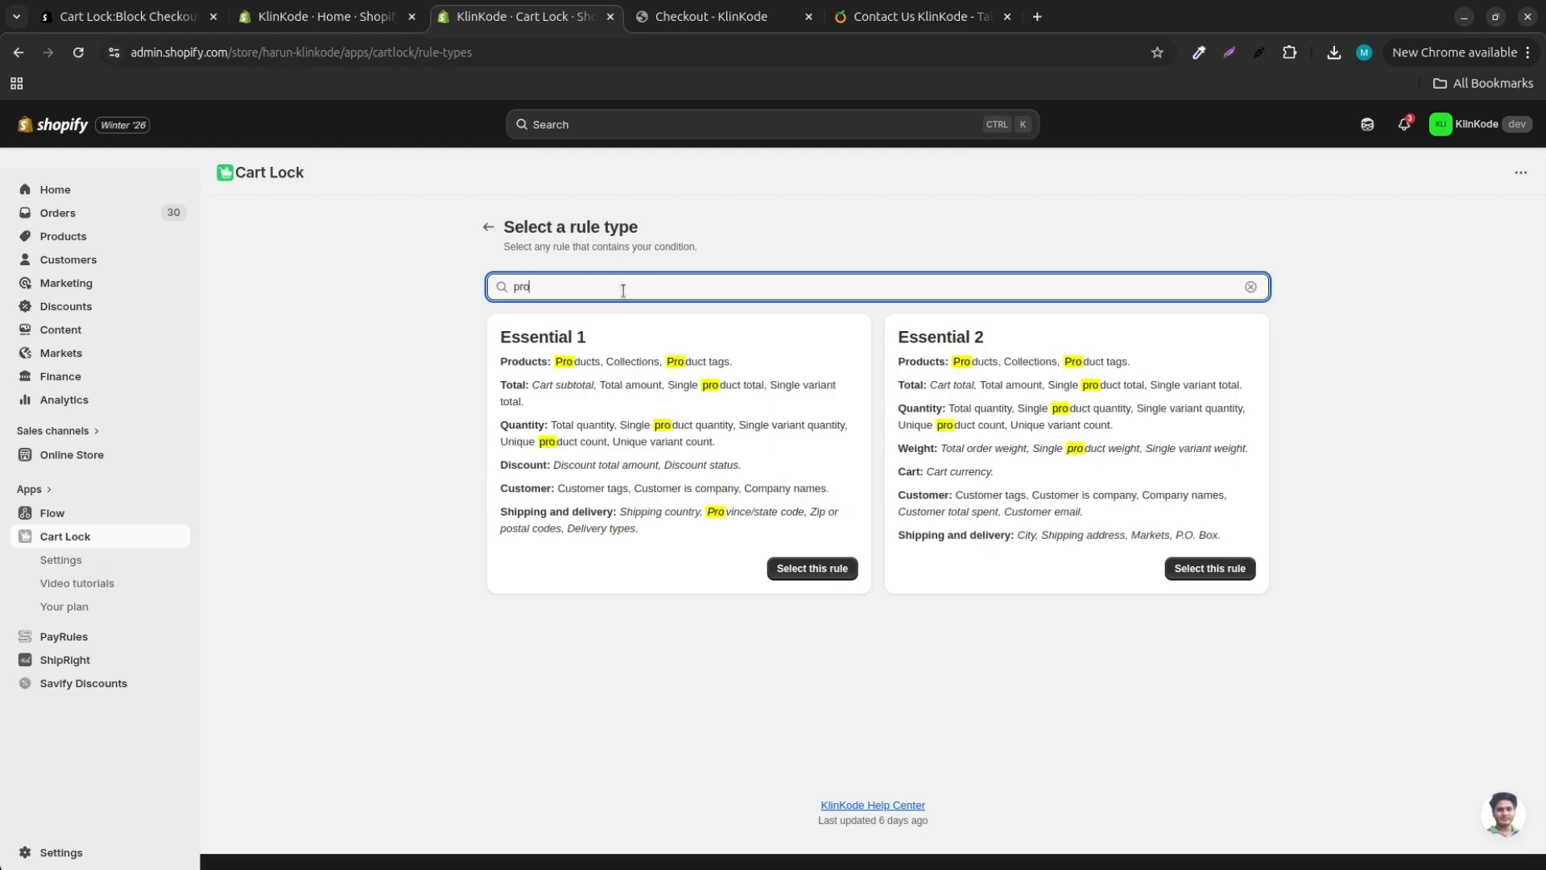
type("duct tags")
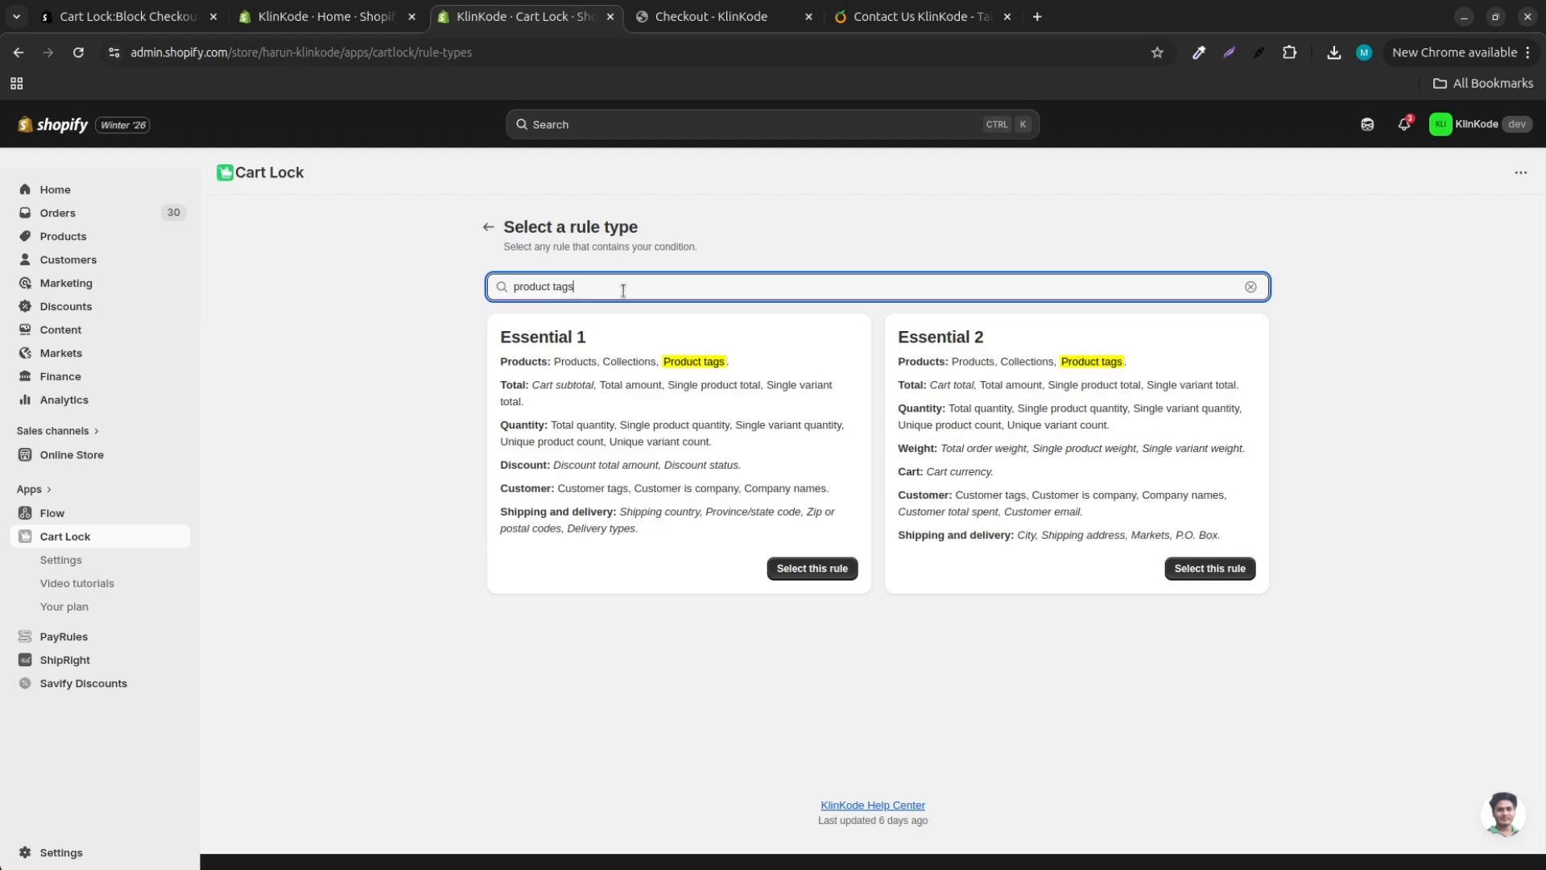
key("BackSpace")
key("BackSpace")
key("BackSpace")
key("BackSpace")
key("BackSpace")
key("BackSpace")
key("BackSpace")
key("BackSpace")
key("BackSpace")
key("BackSpace")
key("BackSpace")
key("BackSpace")
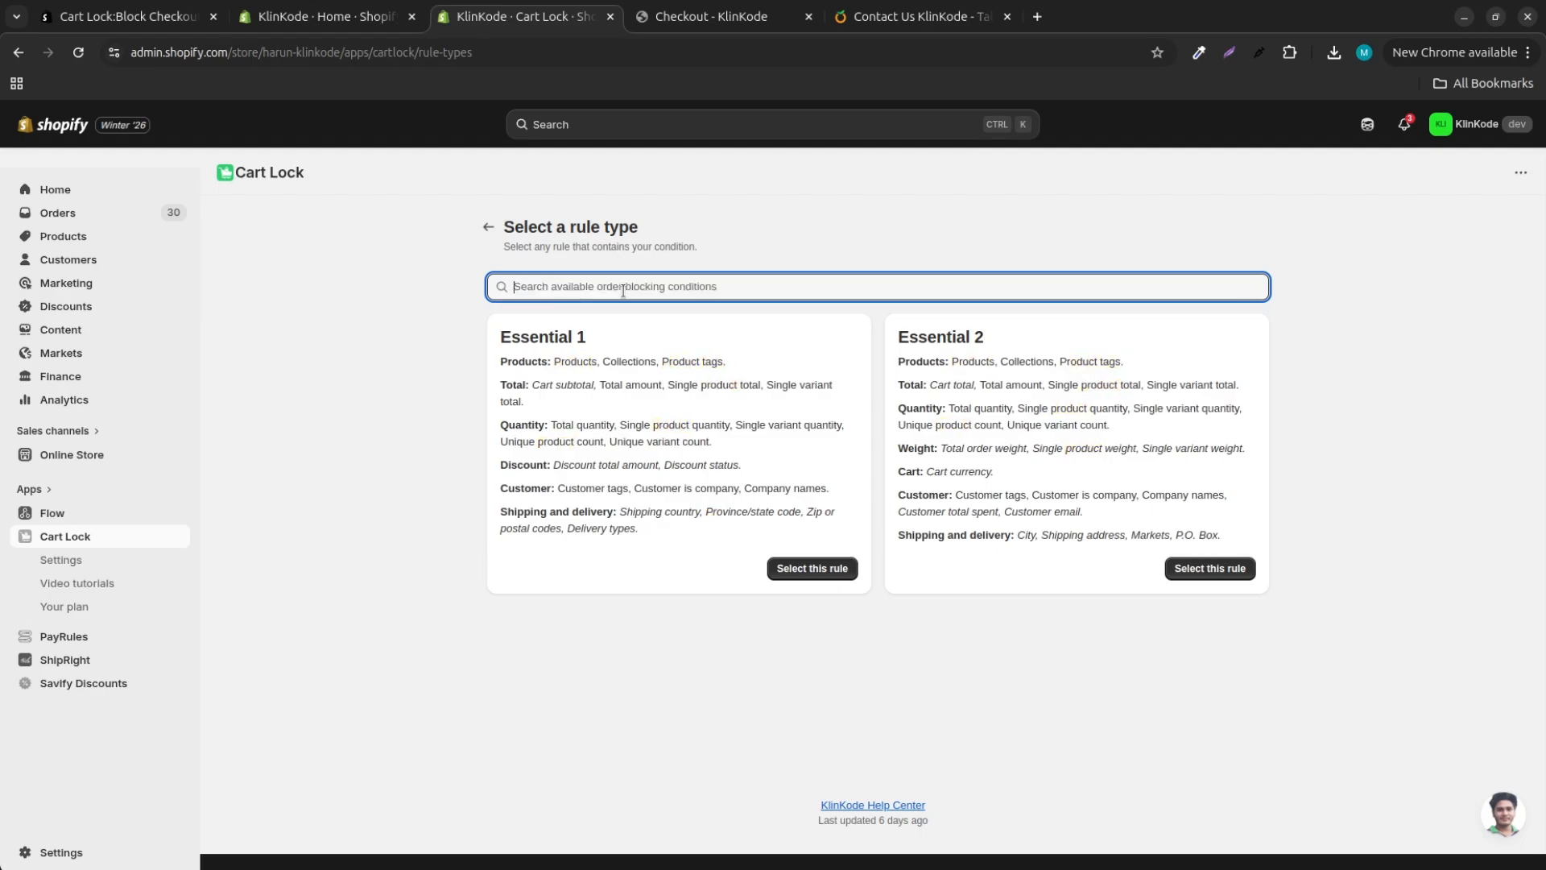
Search the rule types for "markets" and clear the search
type("marke")
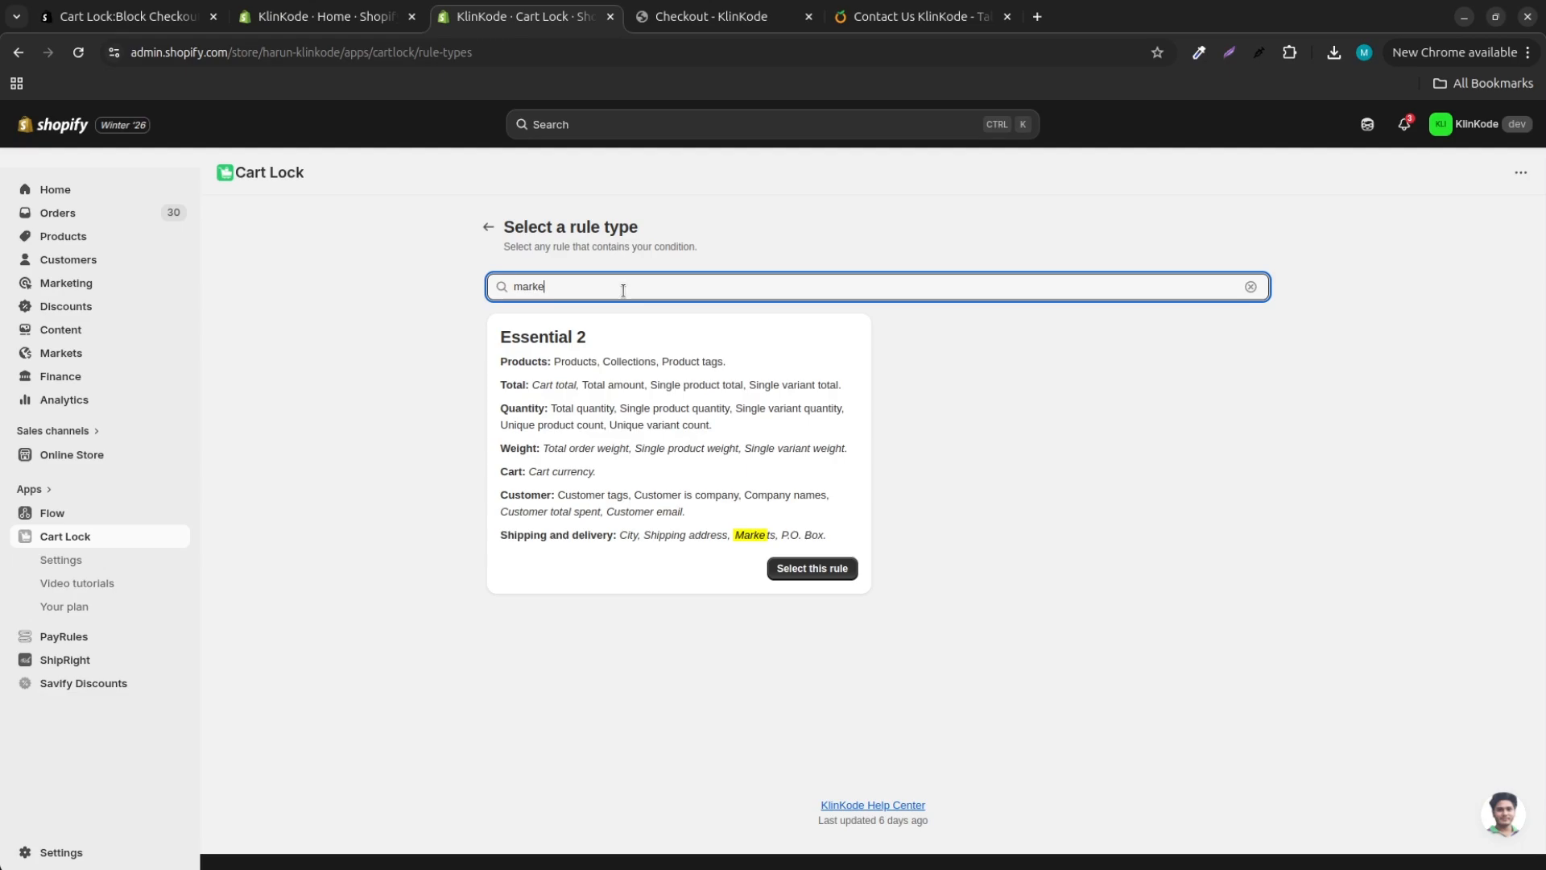
type("ts")
key("BackSpace")
key("BackSpace")
key("BackSpace")
key("BackSpace")
key("BackSpace")
key("BackSpace")
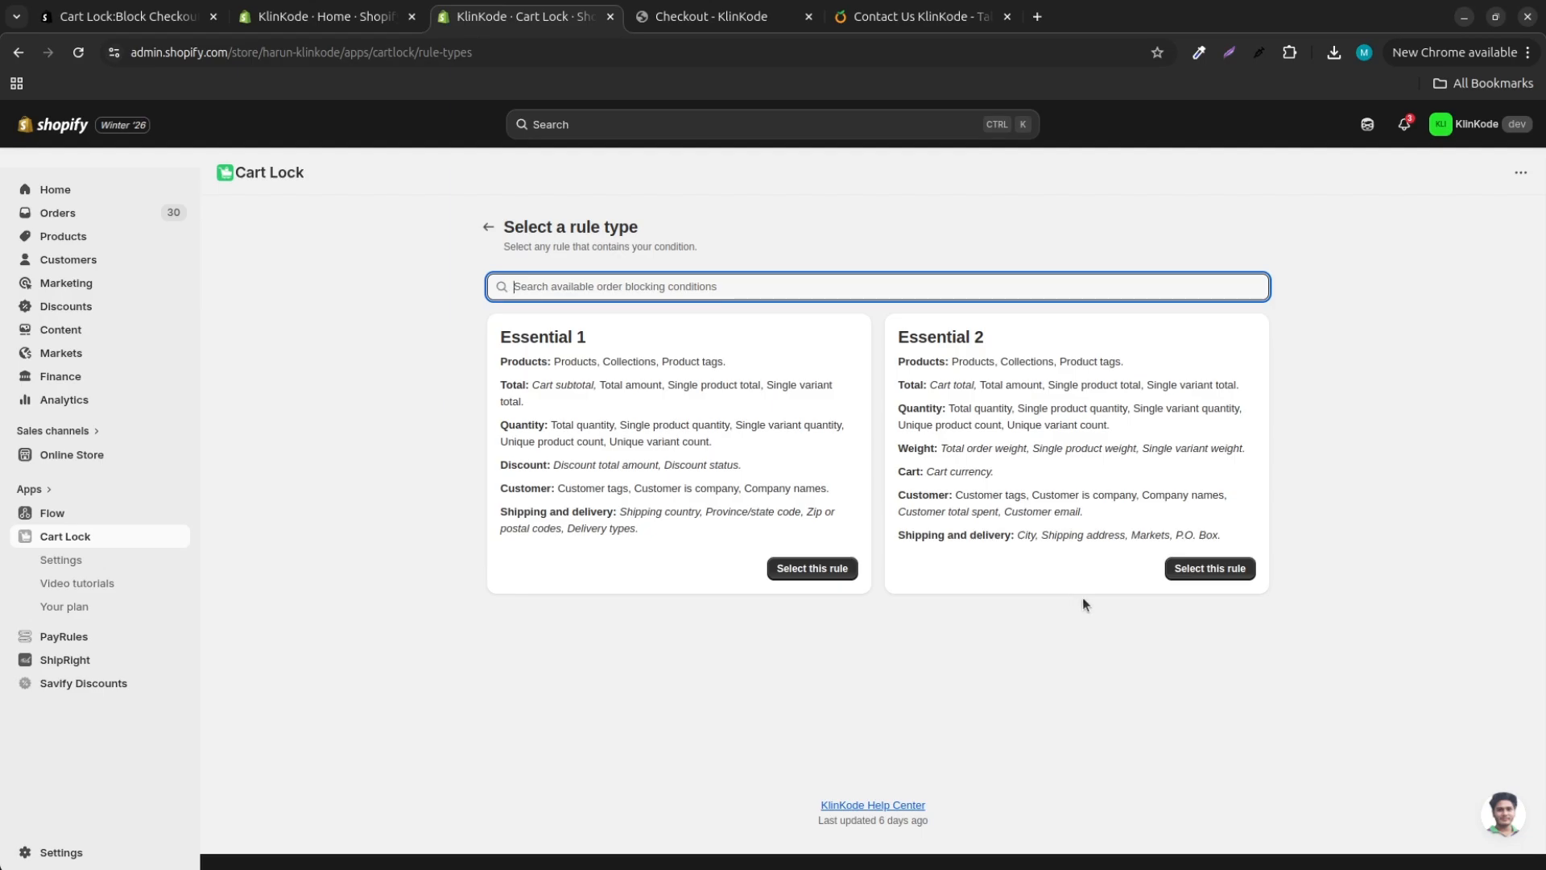
Select the Essential 2 rule type and add a Product tags condition that blocks if "allowed-eu" is found
left_click(1221, 576)
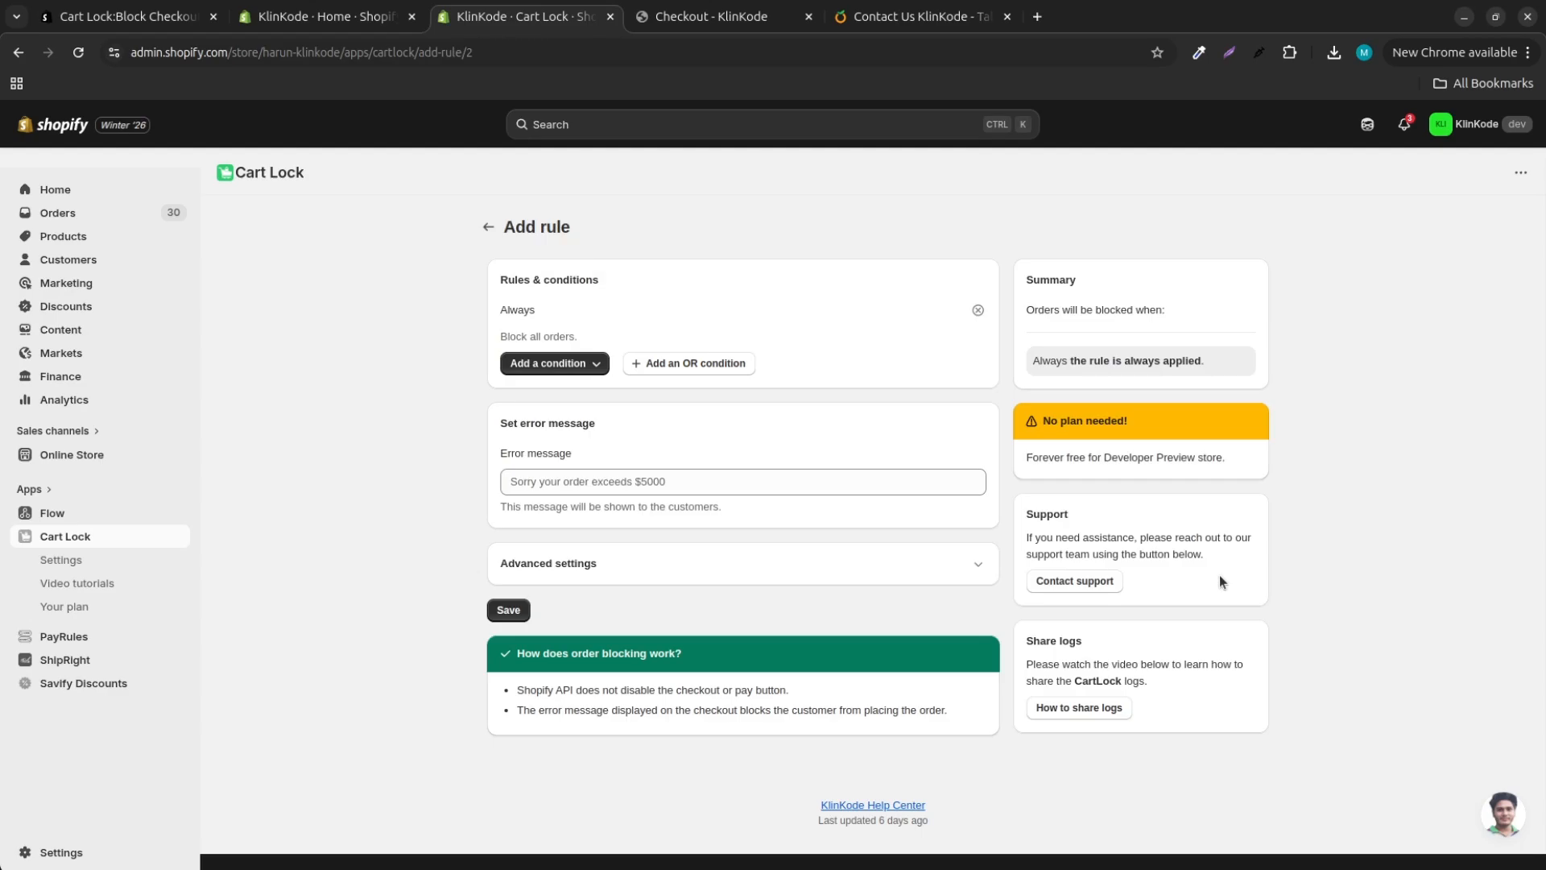
left_click(561, 364)
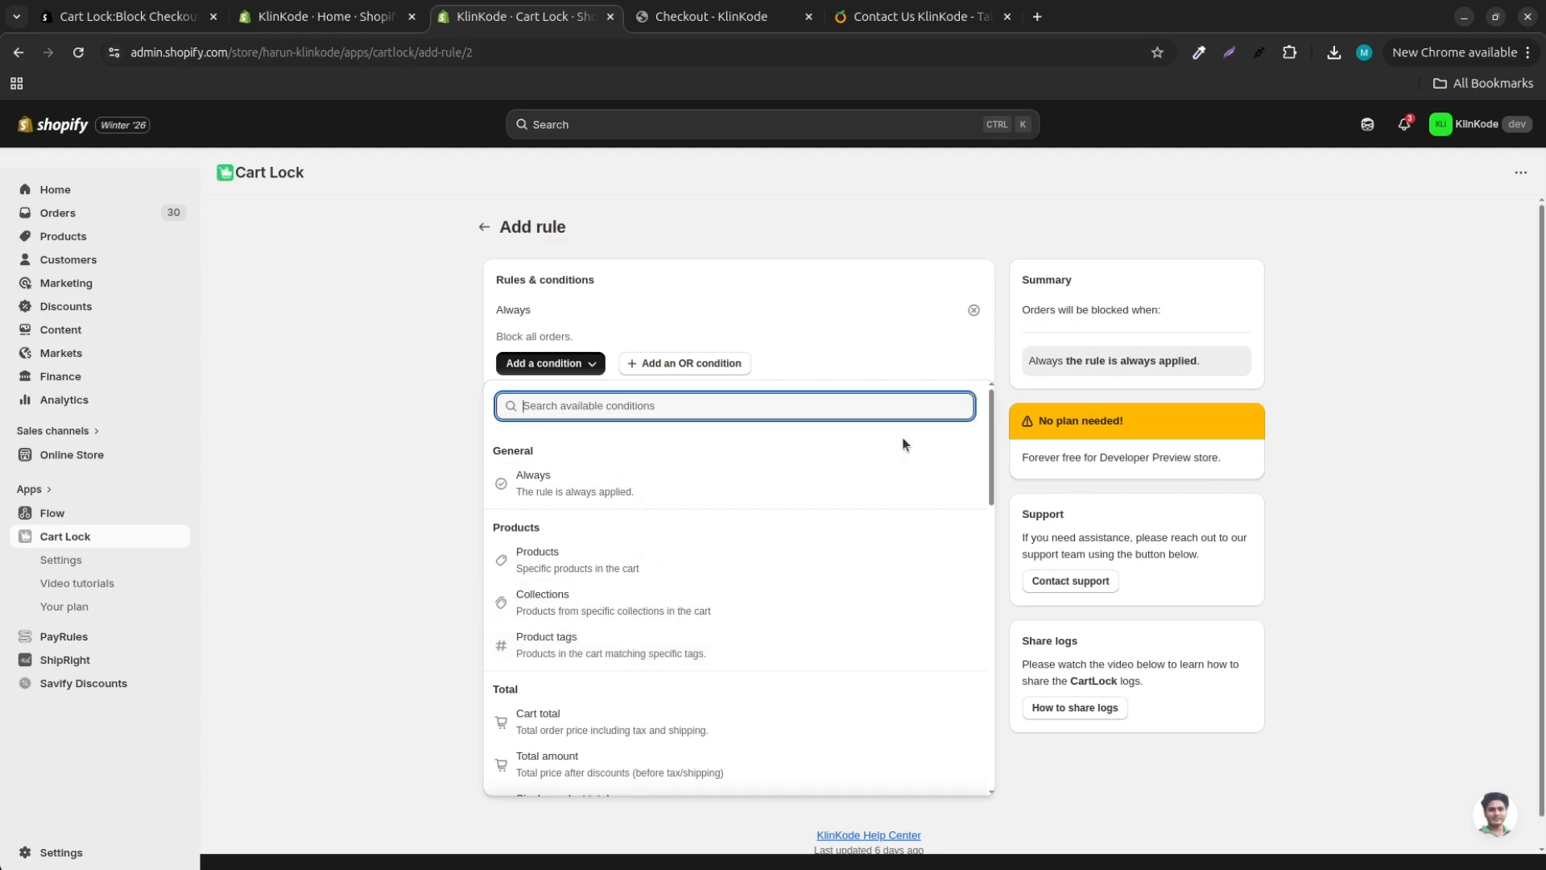
type("product")
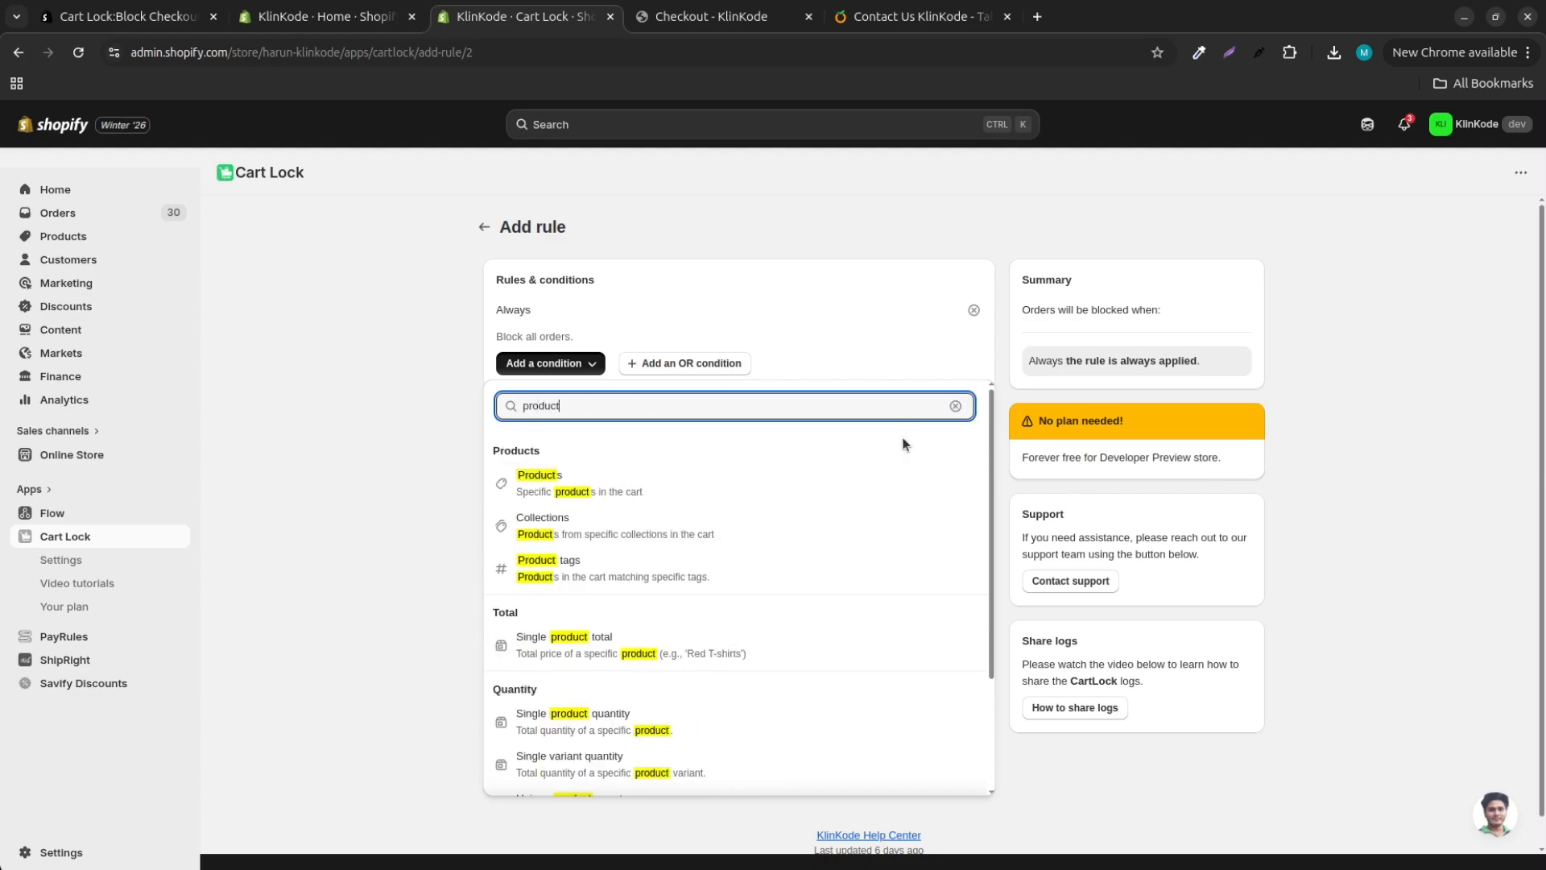
type(" tag")
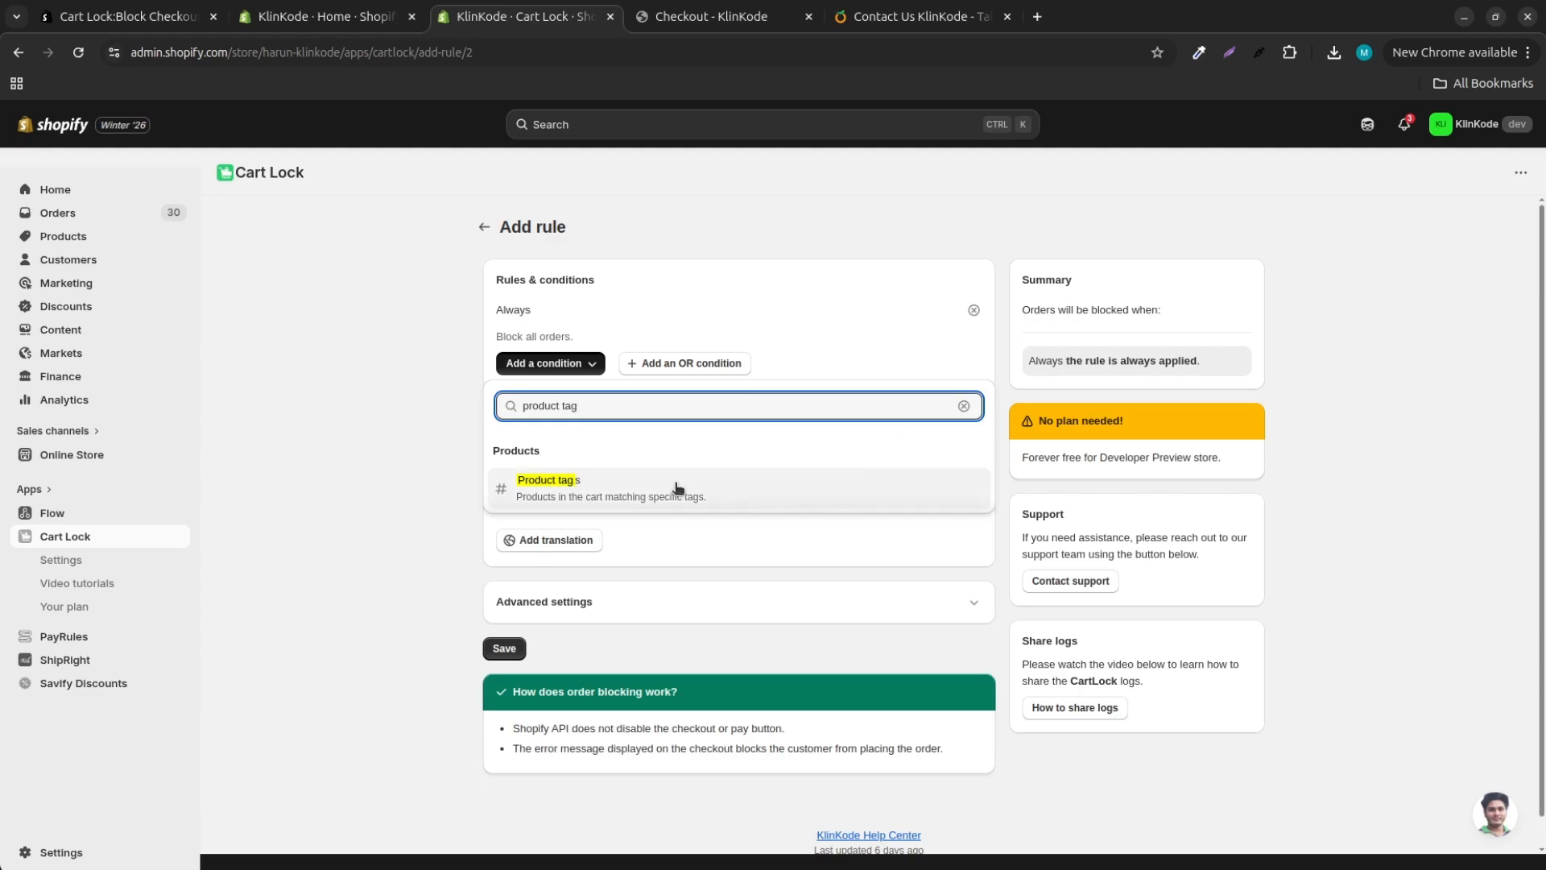
left_click(563, 483)
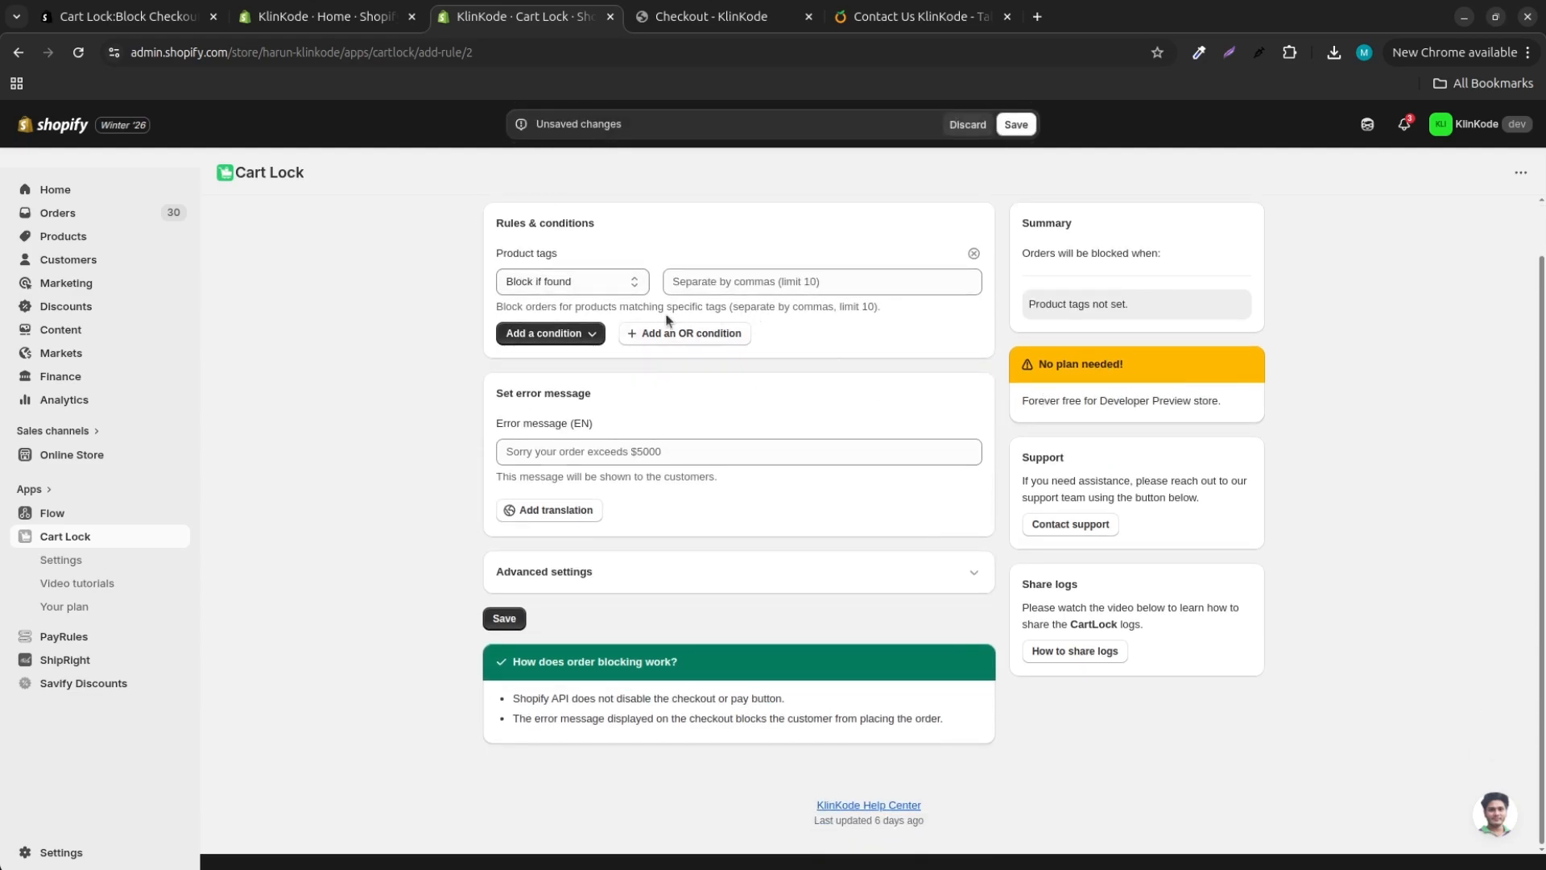
left_click(700, 287)
type("allowed-eu")
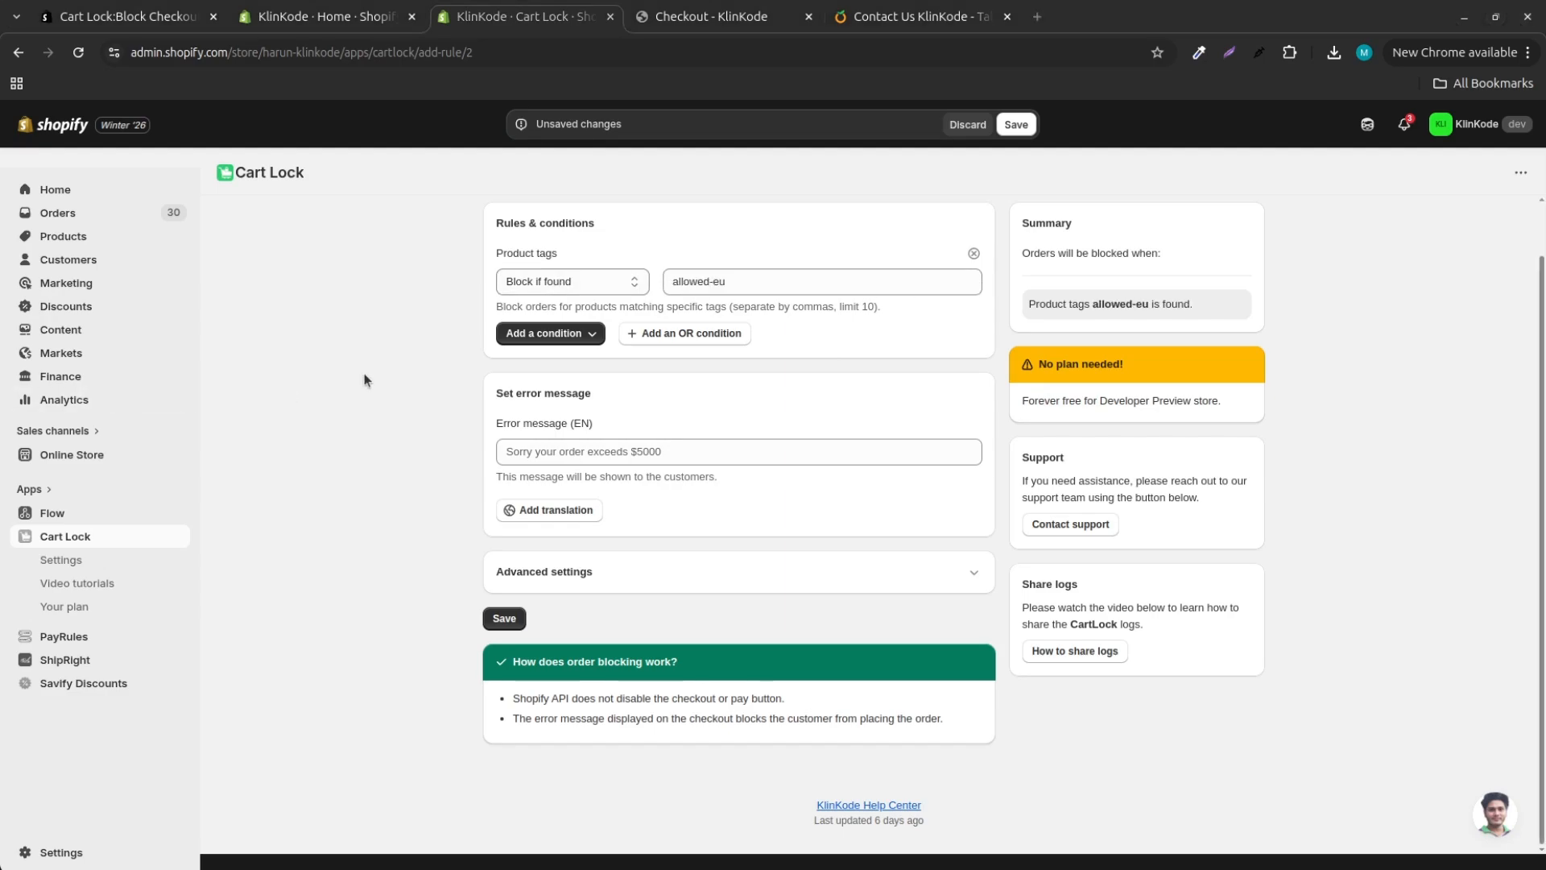
Add a Markets condition to the rule, set to Block if not found for the Europe market
left_click(541, 333)
type("mark")
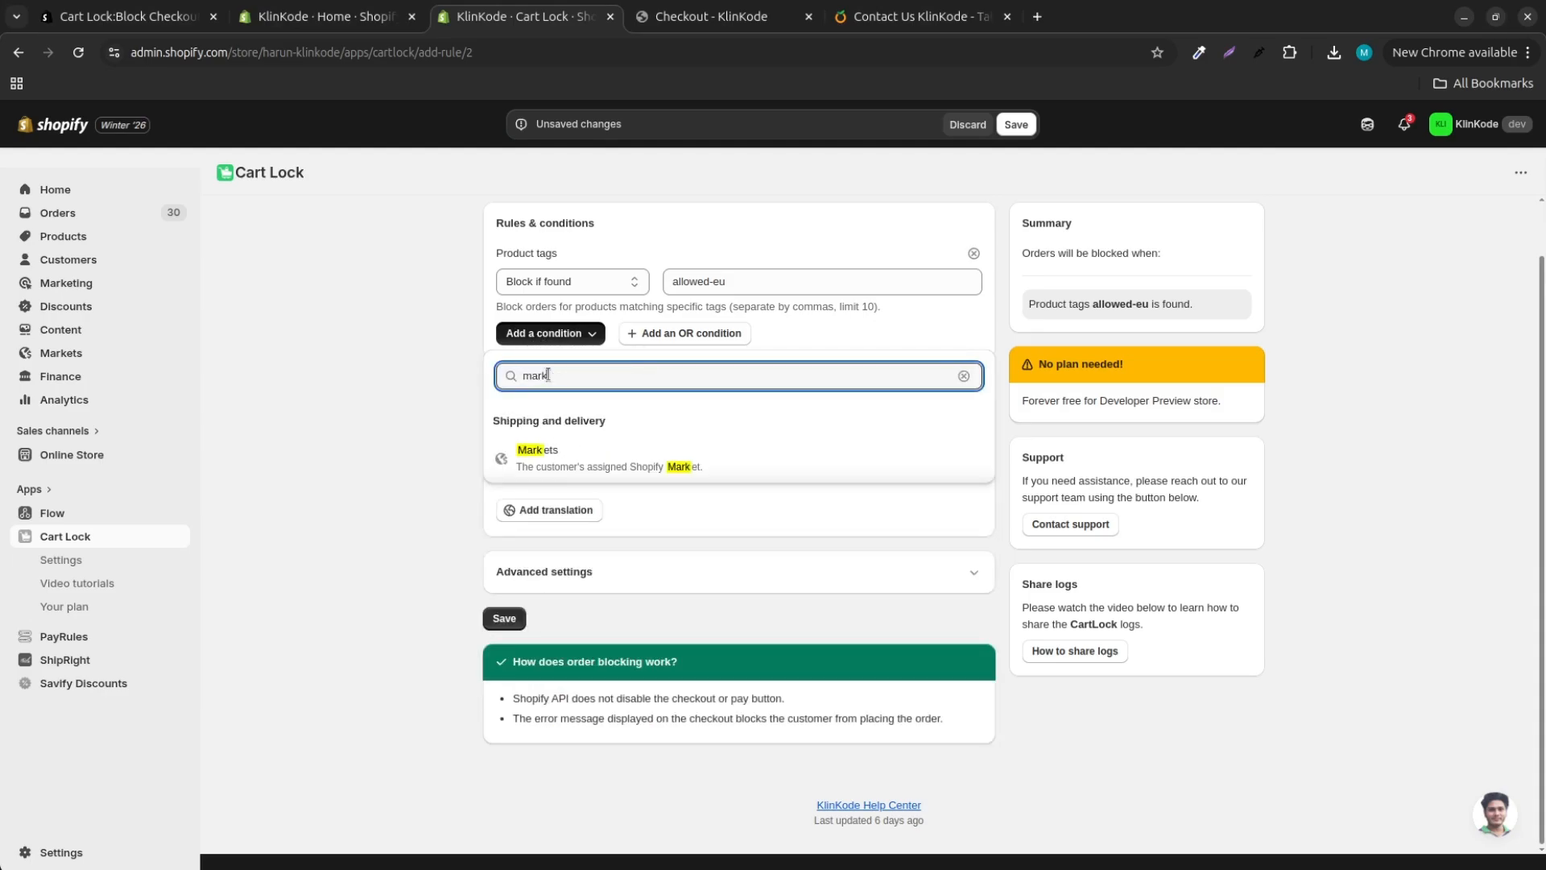
left_click(564, 458)
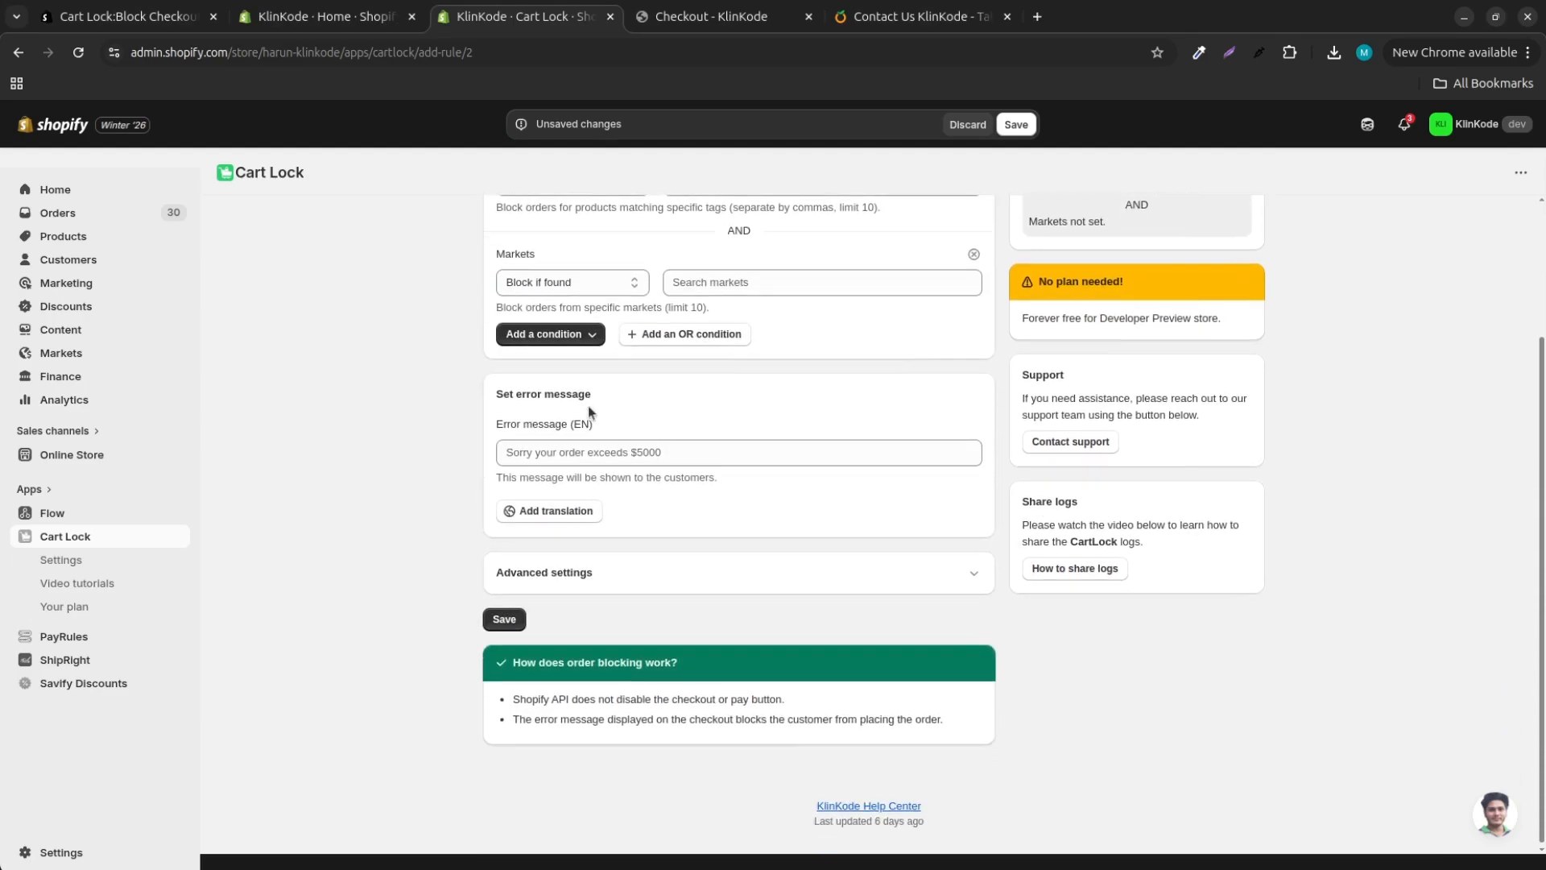
left_click(598, 279)
key("Down")
left_click(790, 279)
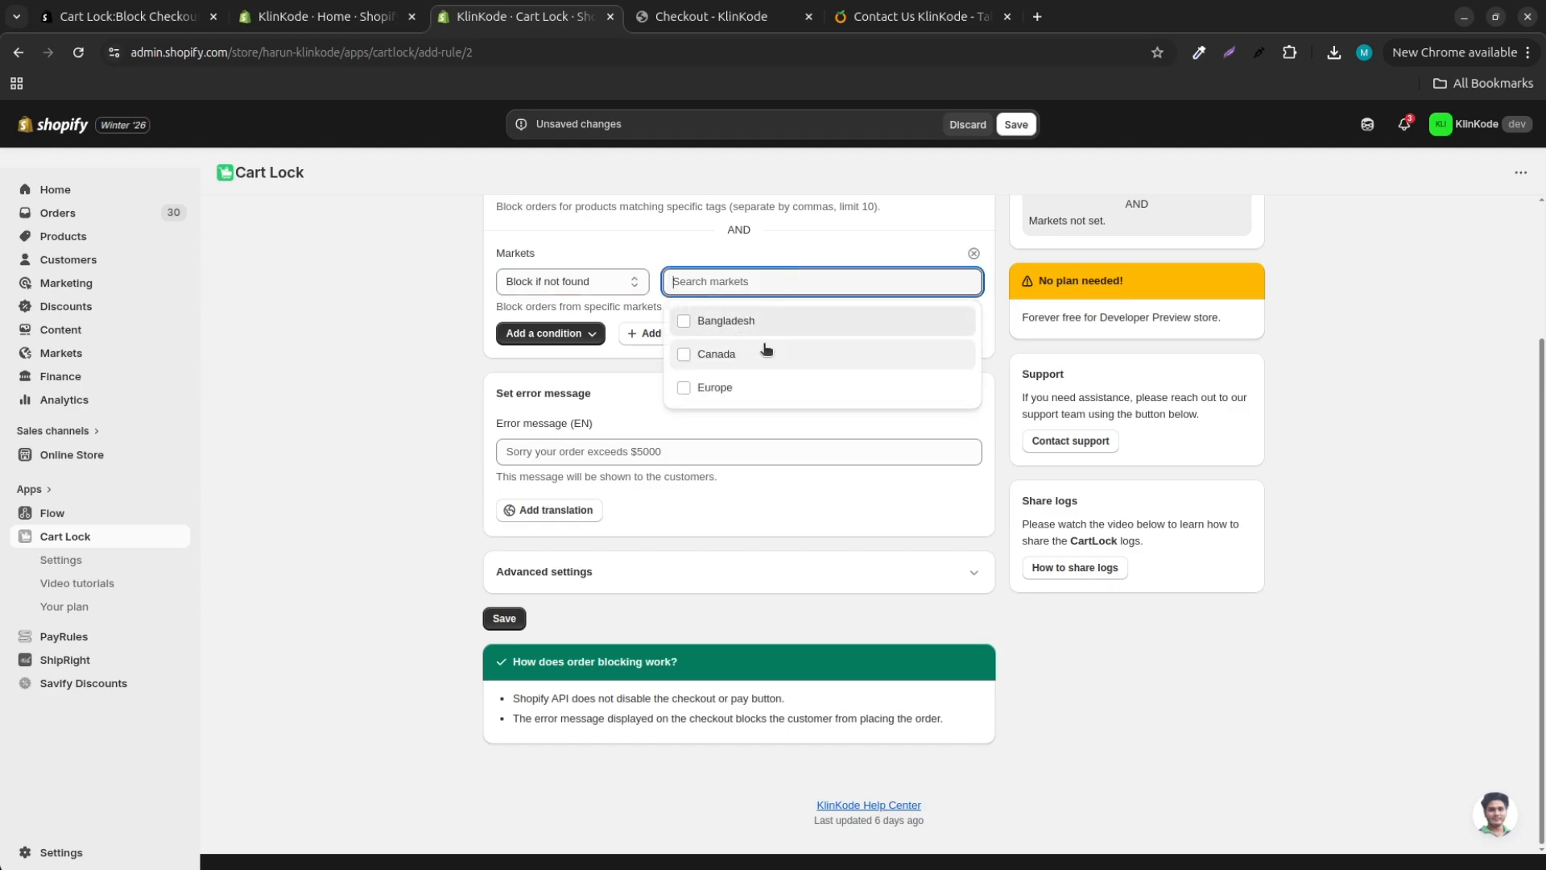
left_click(736, 388)
left_click(320, 390)
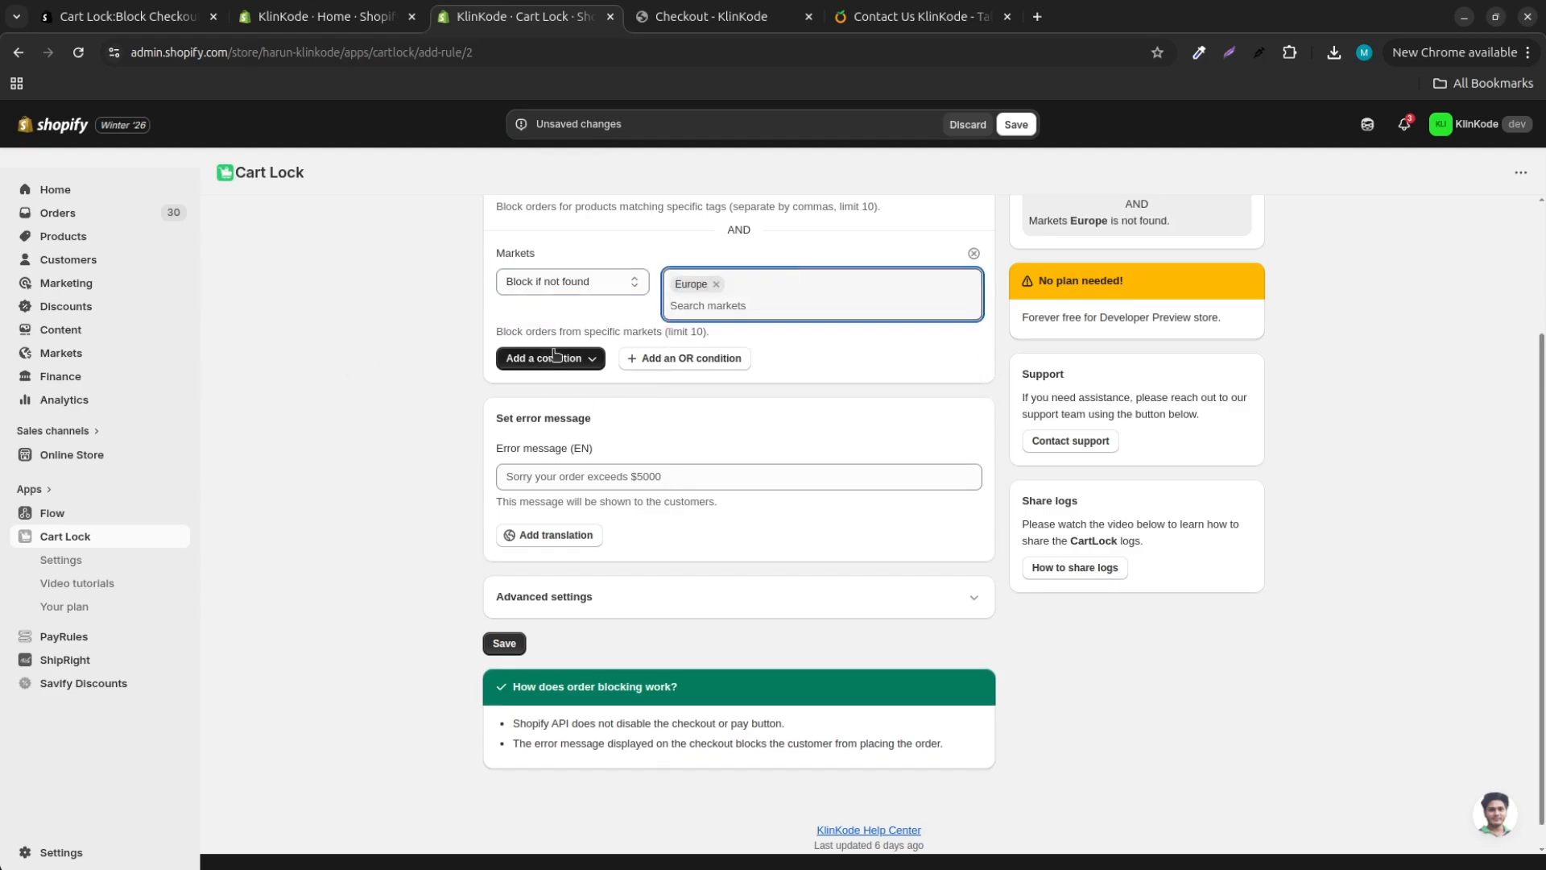
Set the error message to "This product isn't available in your market. Please contact support for help." and save the rule
scroll(751, 364, "up", 2)
scroll(751, 364, "up", 1)
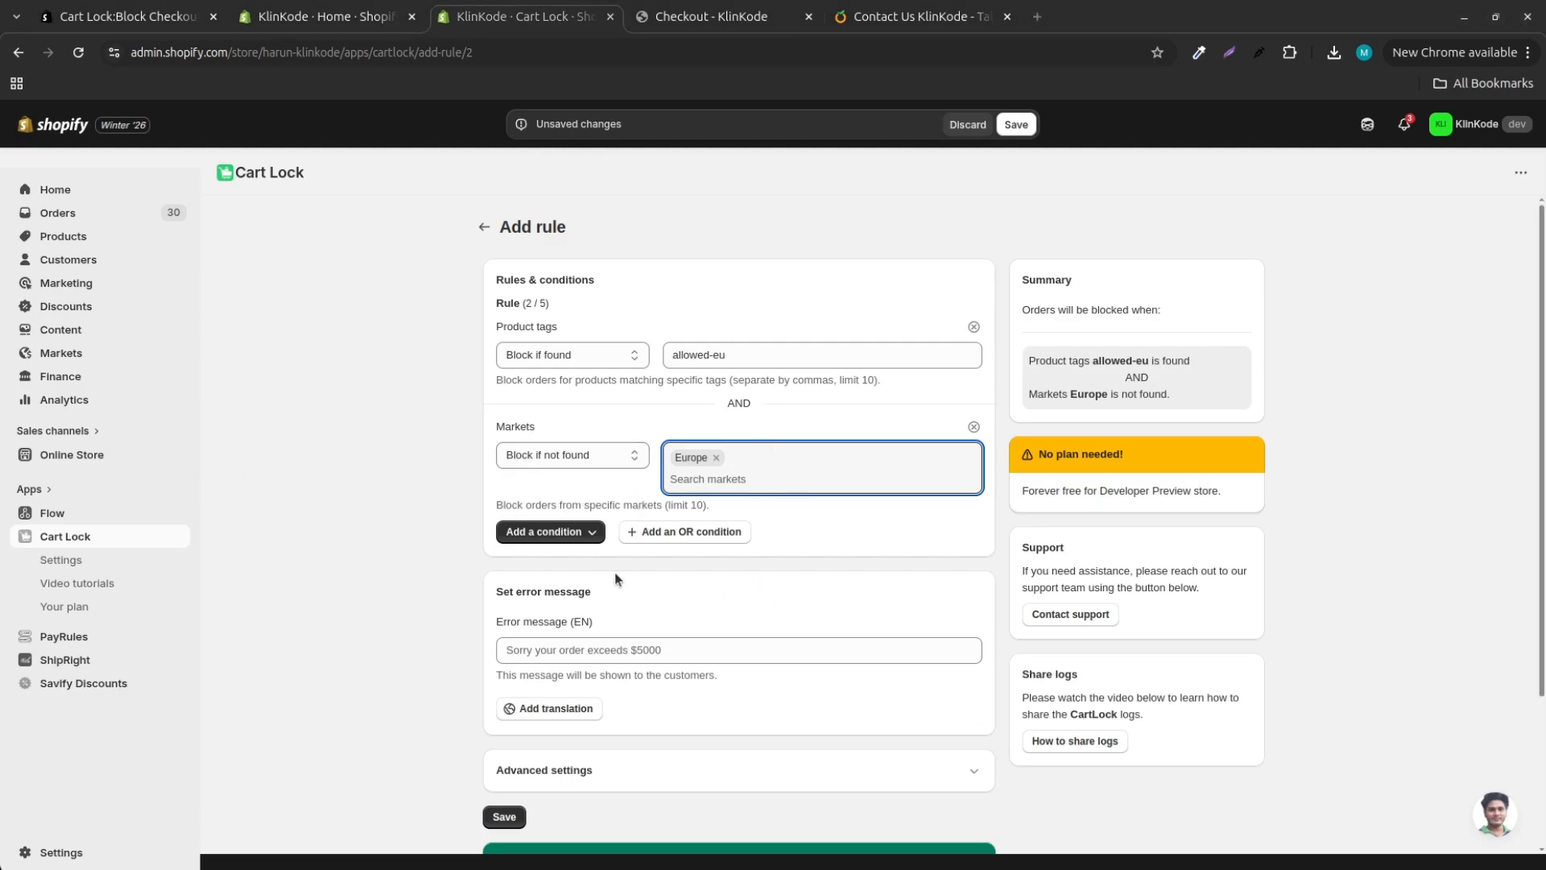
scroll(615, 572, "down", 1)
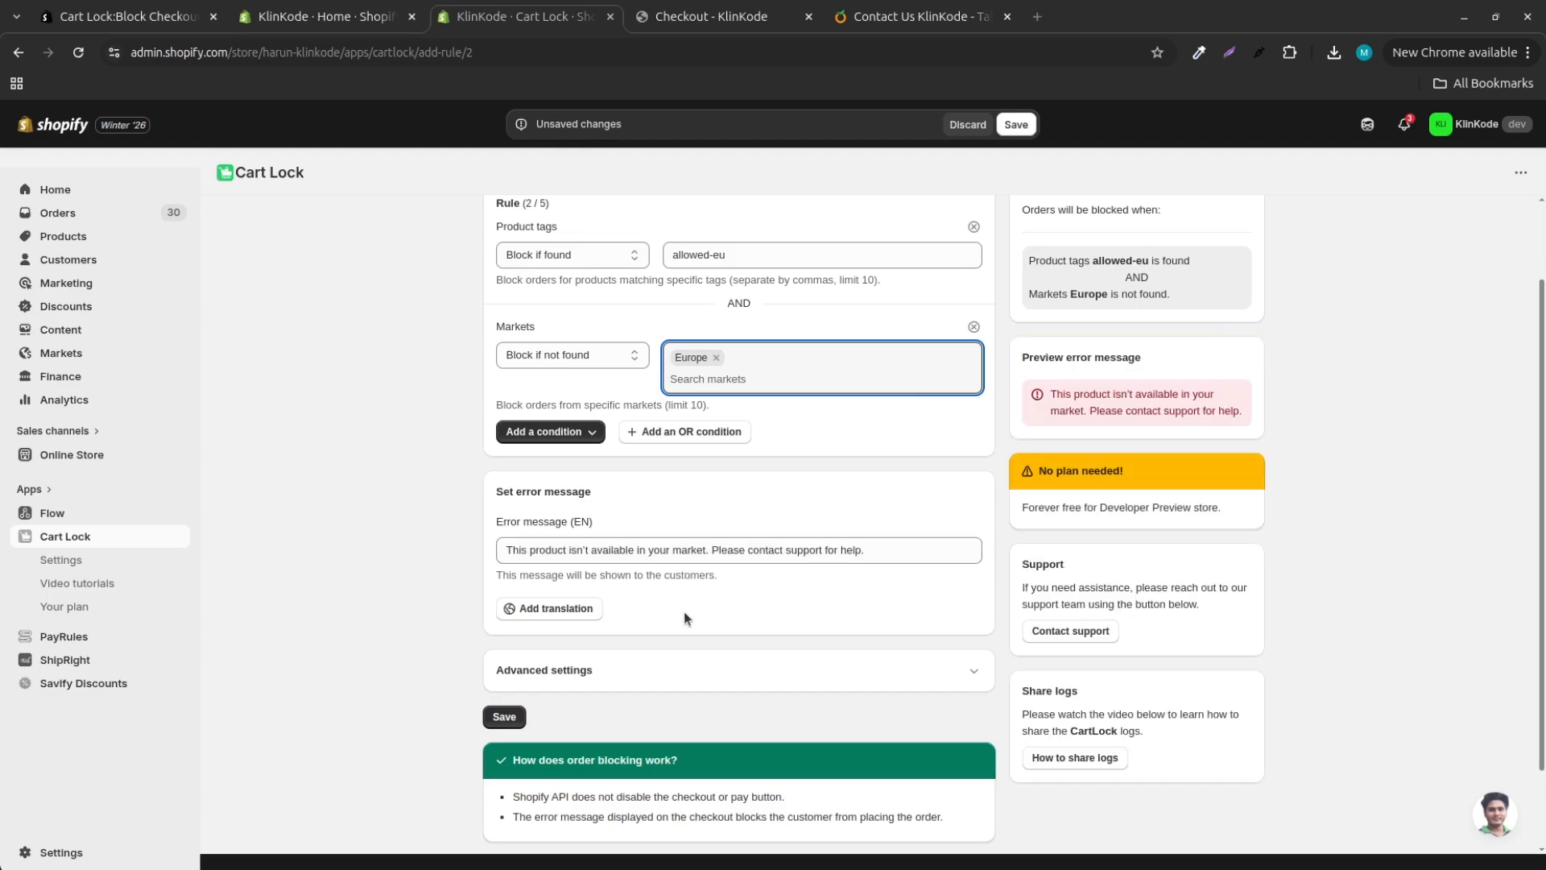
scroll(684, 612, "down", 2)
left_click(505, 618)
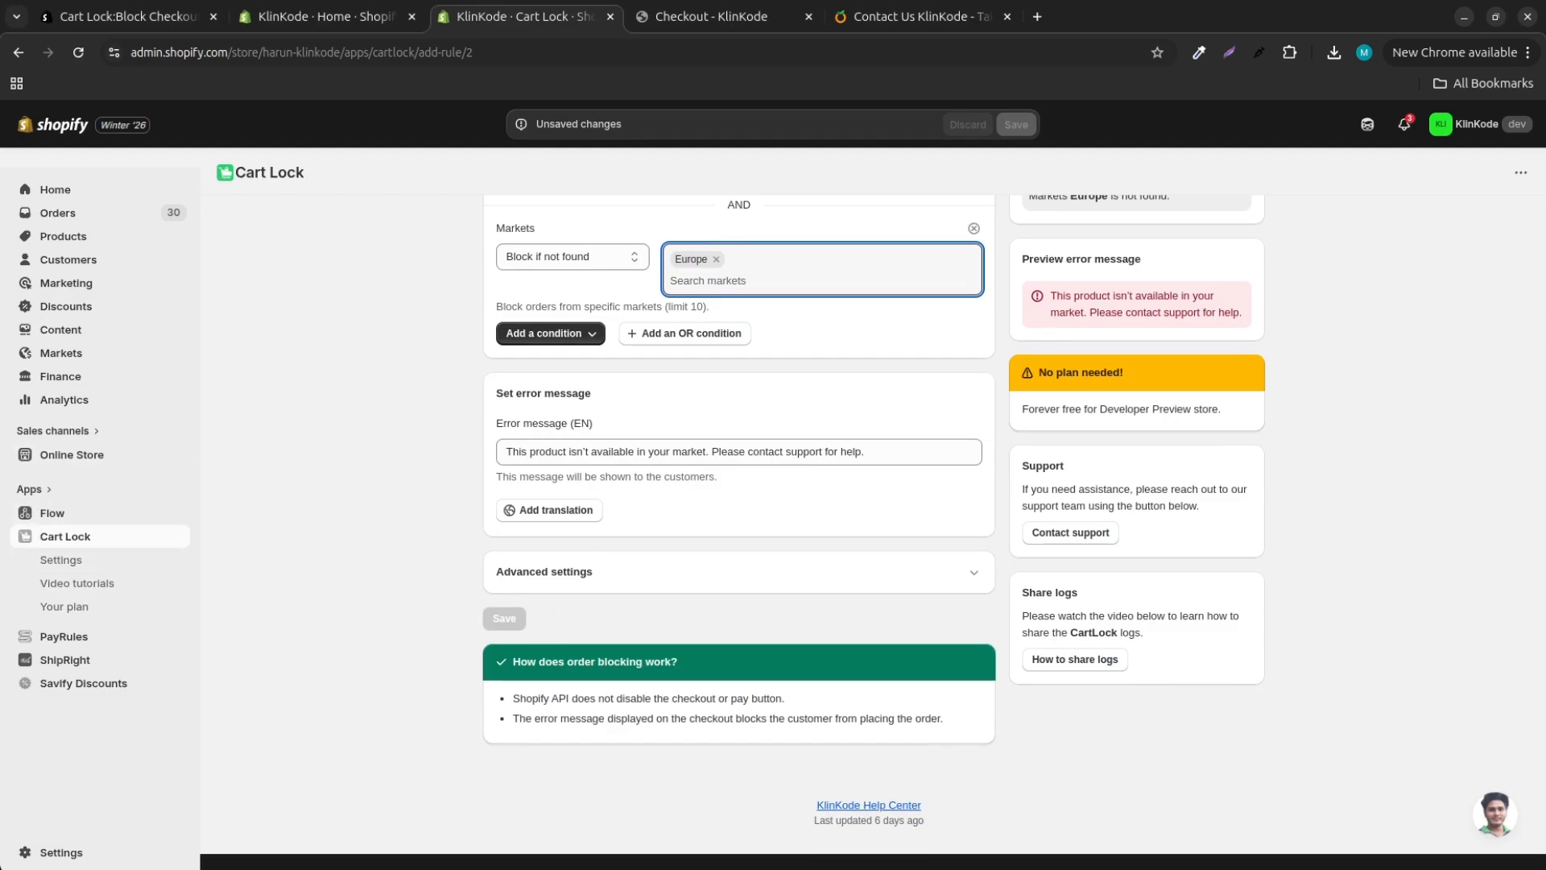
Switch to the store checkout and try twice to complete the Jersey order with the United States delivery address
left_click(713, 18)
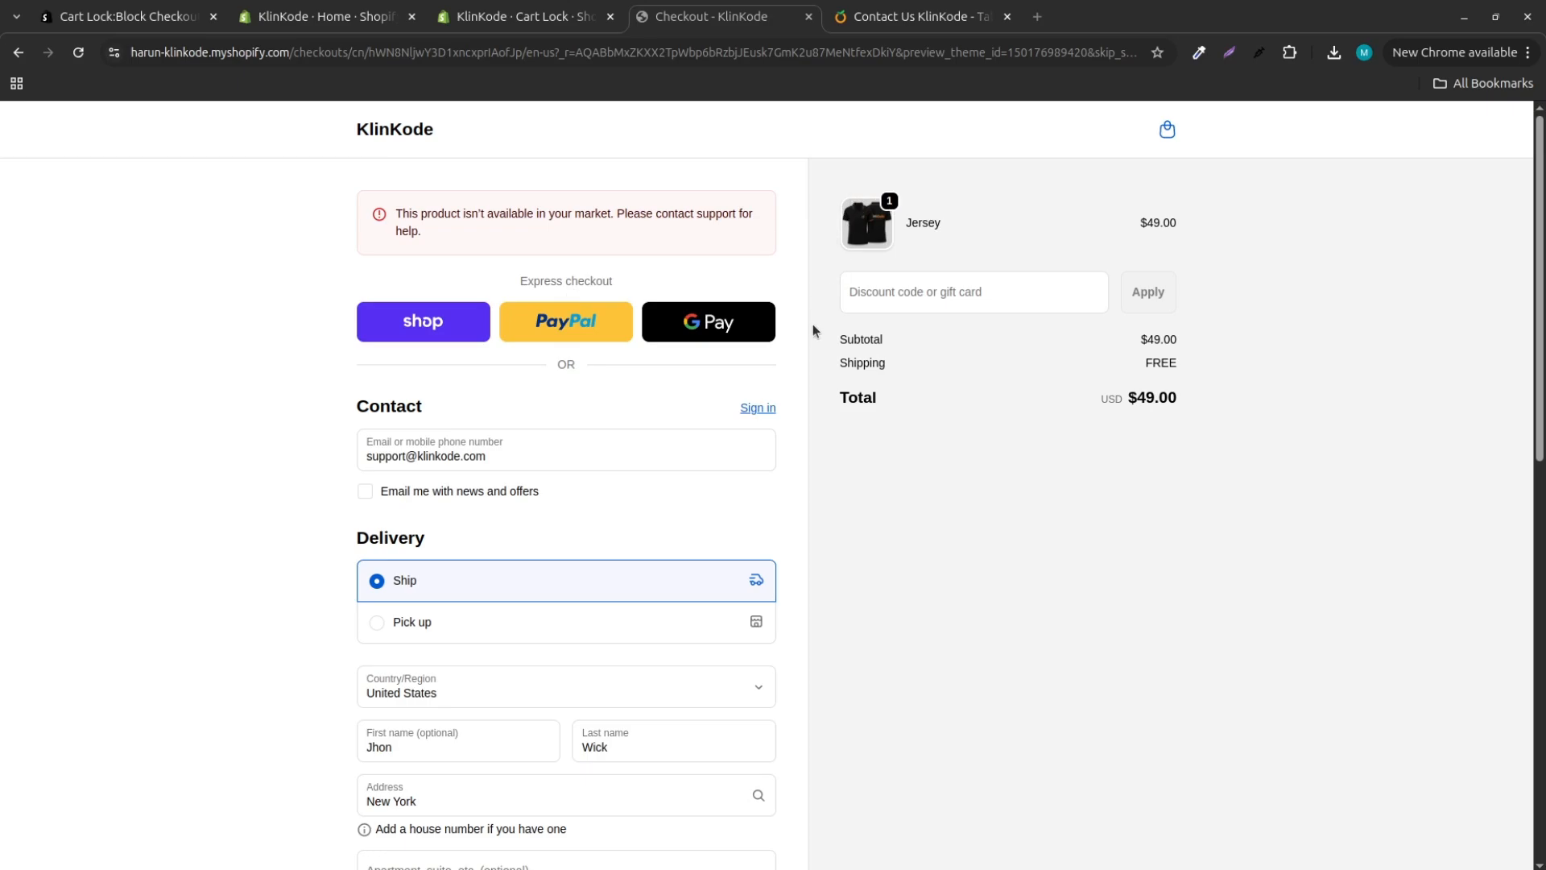
scroll(428, 425, "down", 4)
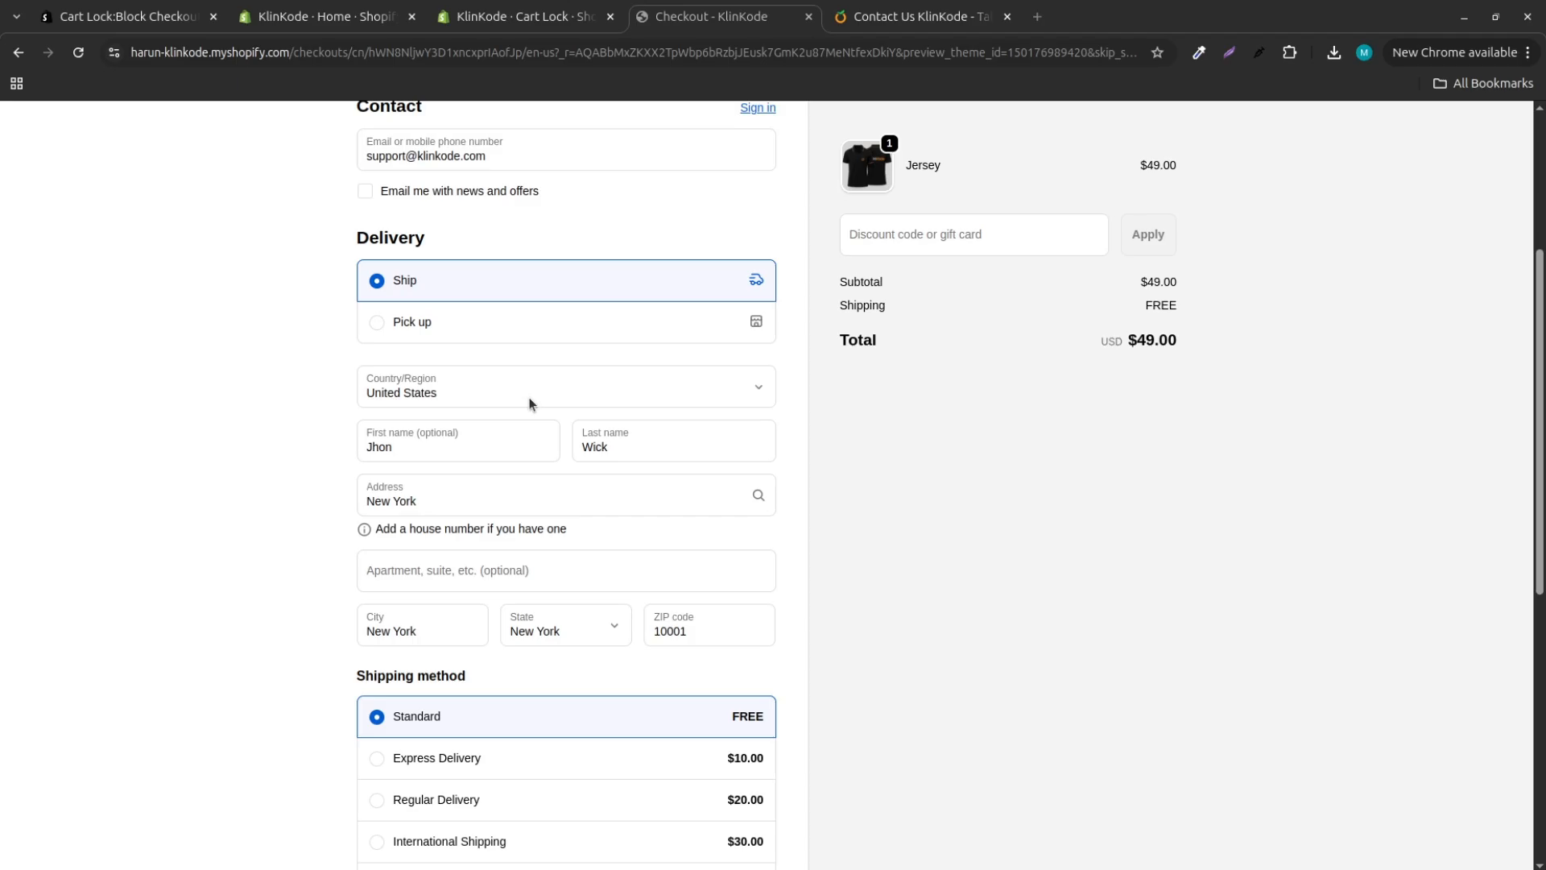
scroll(529, 402, "down", 8)
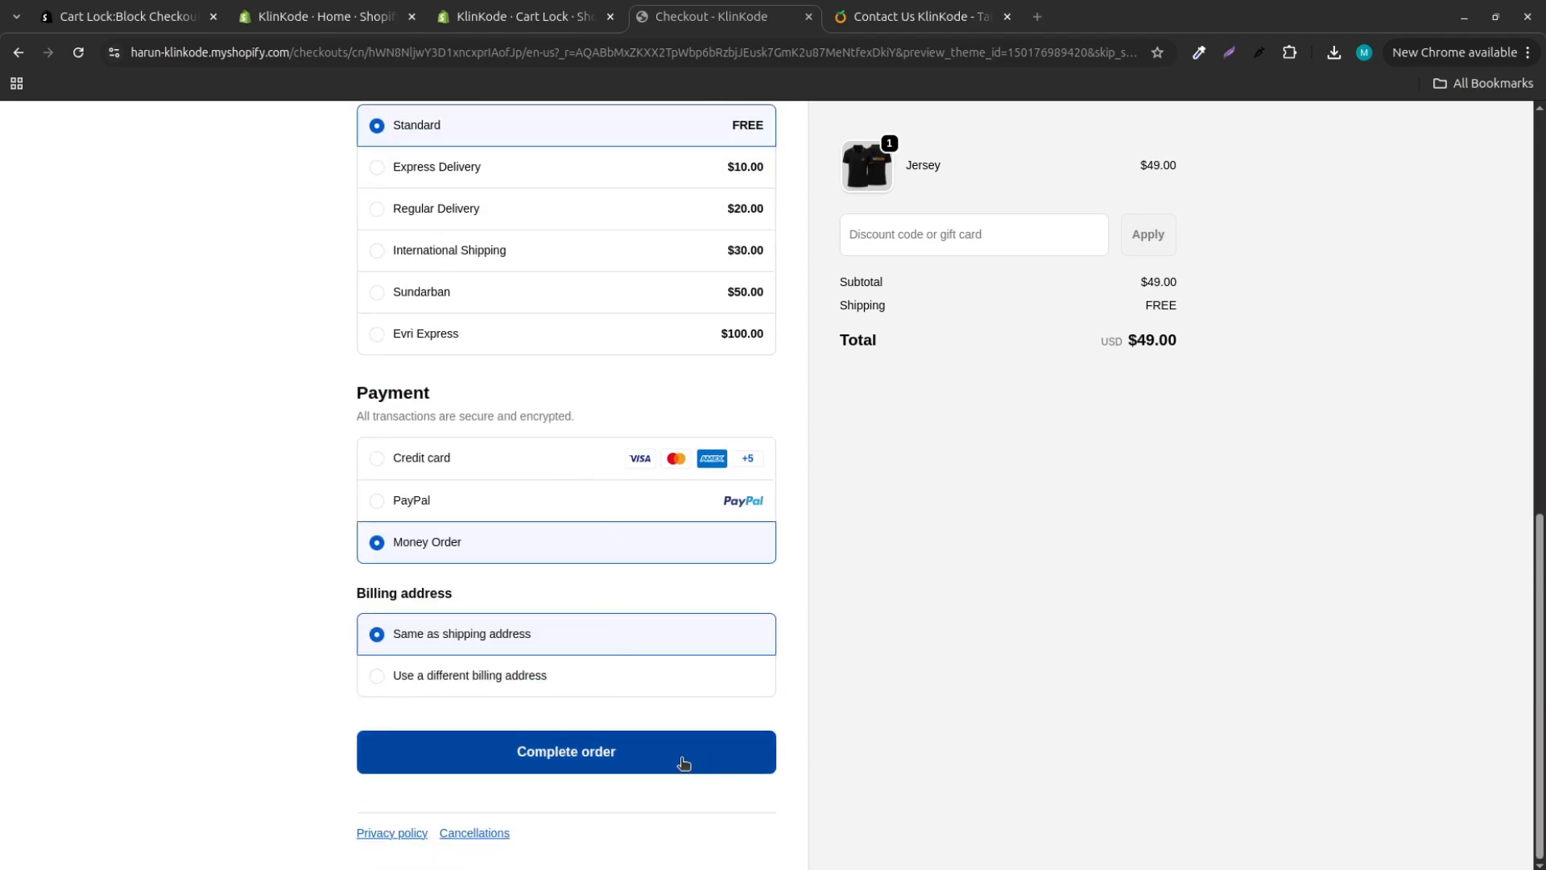
left_click(722, 752)
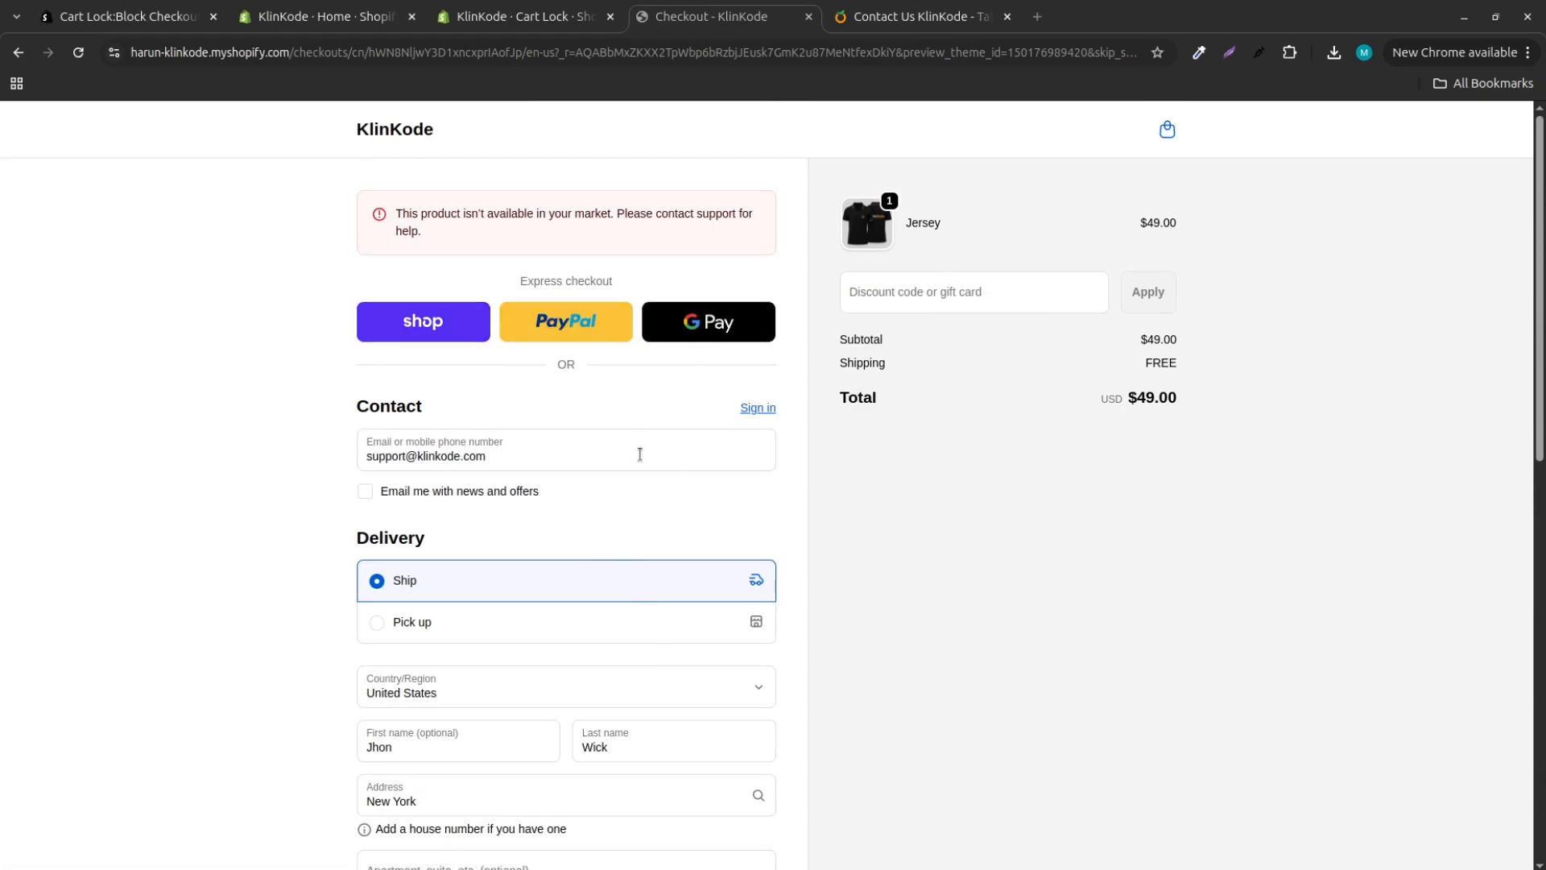
scroll(637, 449, "down", 10)
scroll(615, 494, "down", 1)
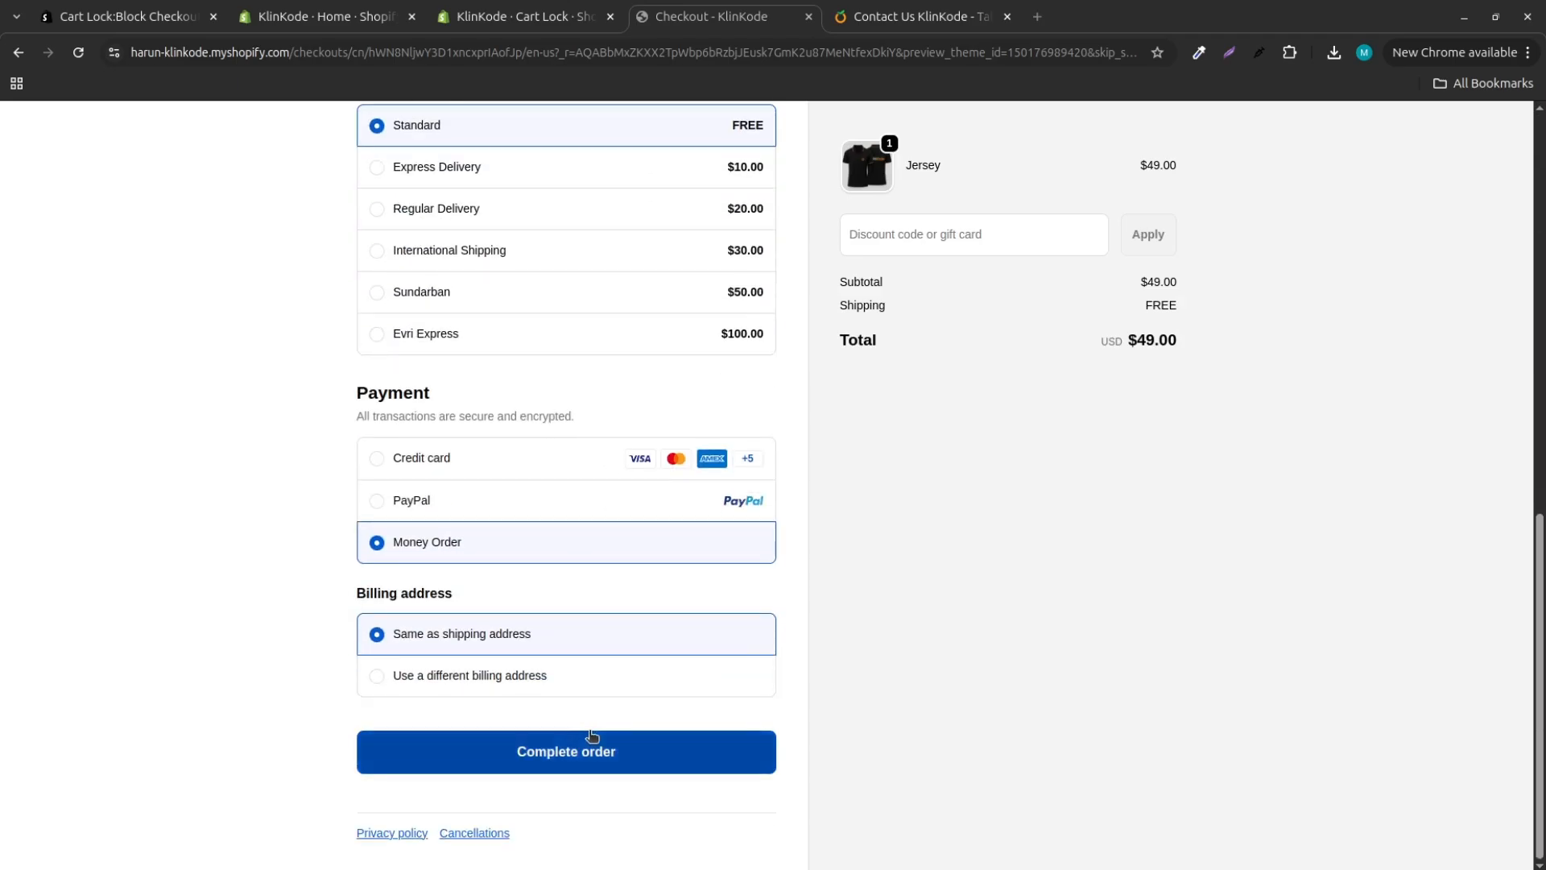
left_click(631, 751)
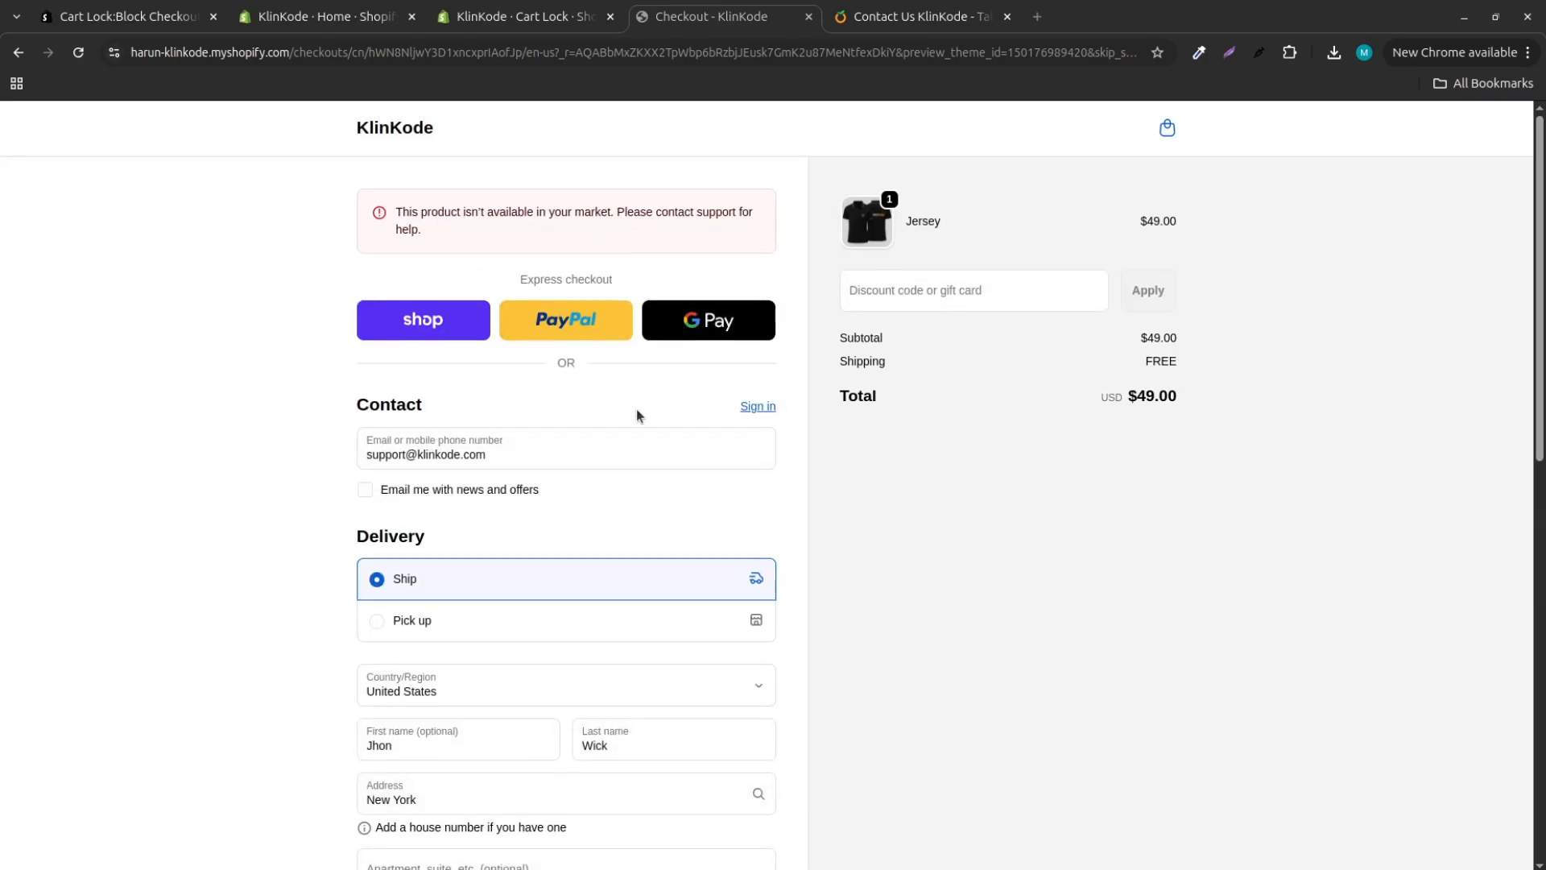
Set the checkout's delivery country to United Kingdom
scroll(636, 411, "down", 2)
scroll(636, 410, "up", 1)
scroll(636, 410, "down", 1)
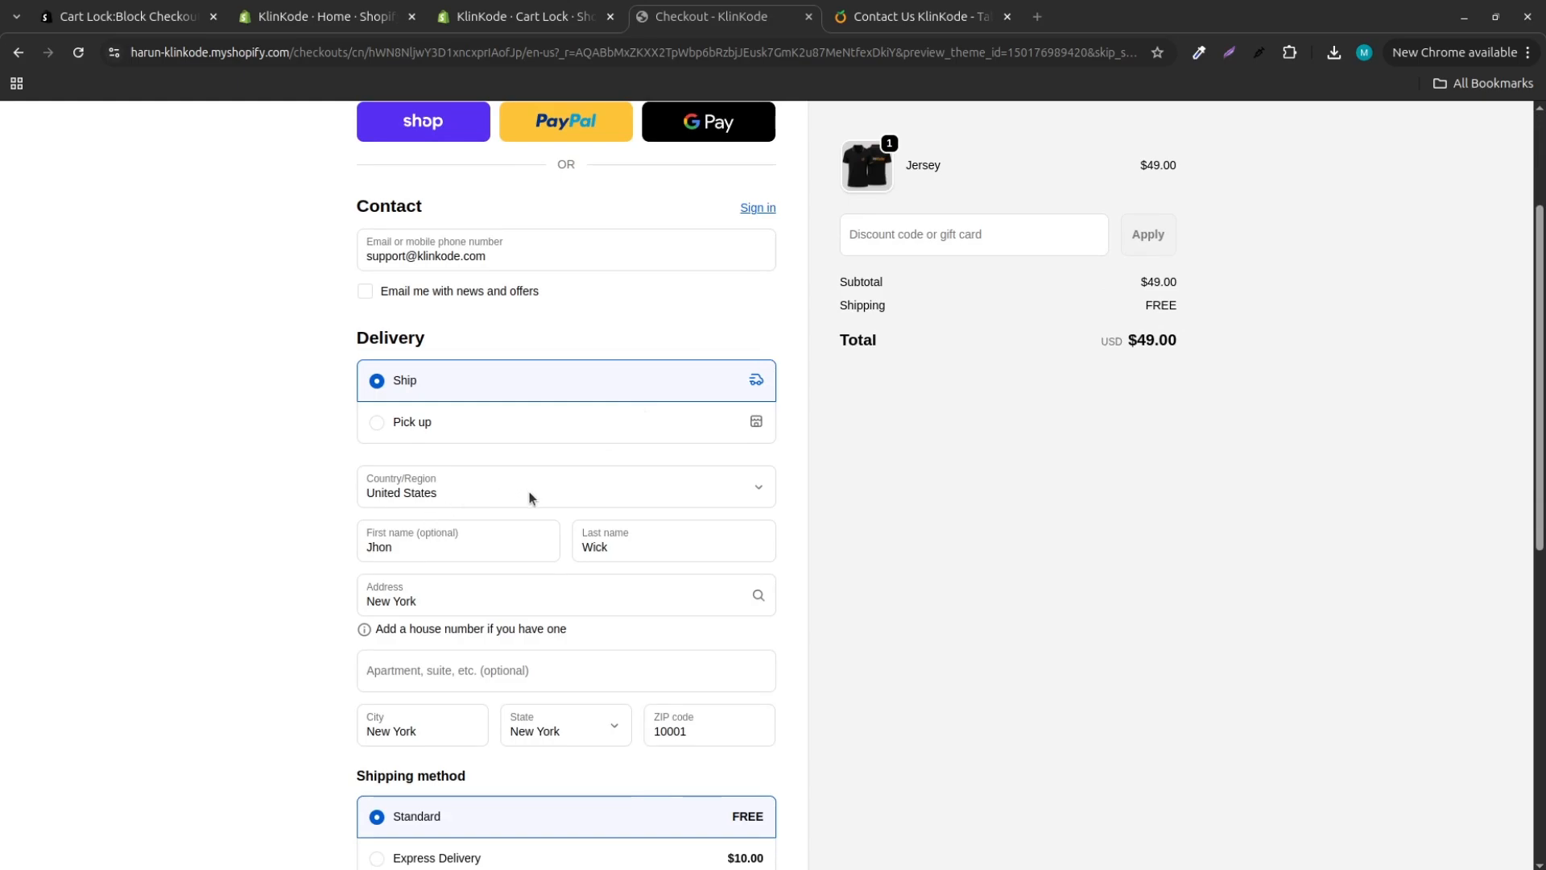
left_click(463, 497)
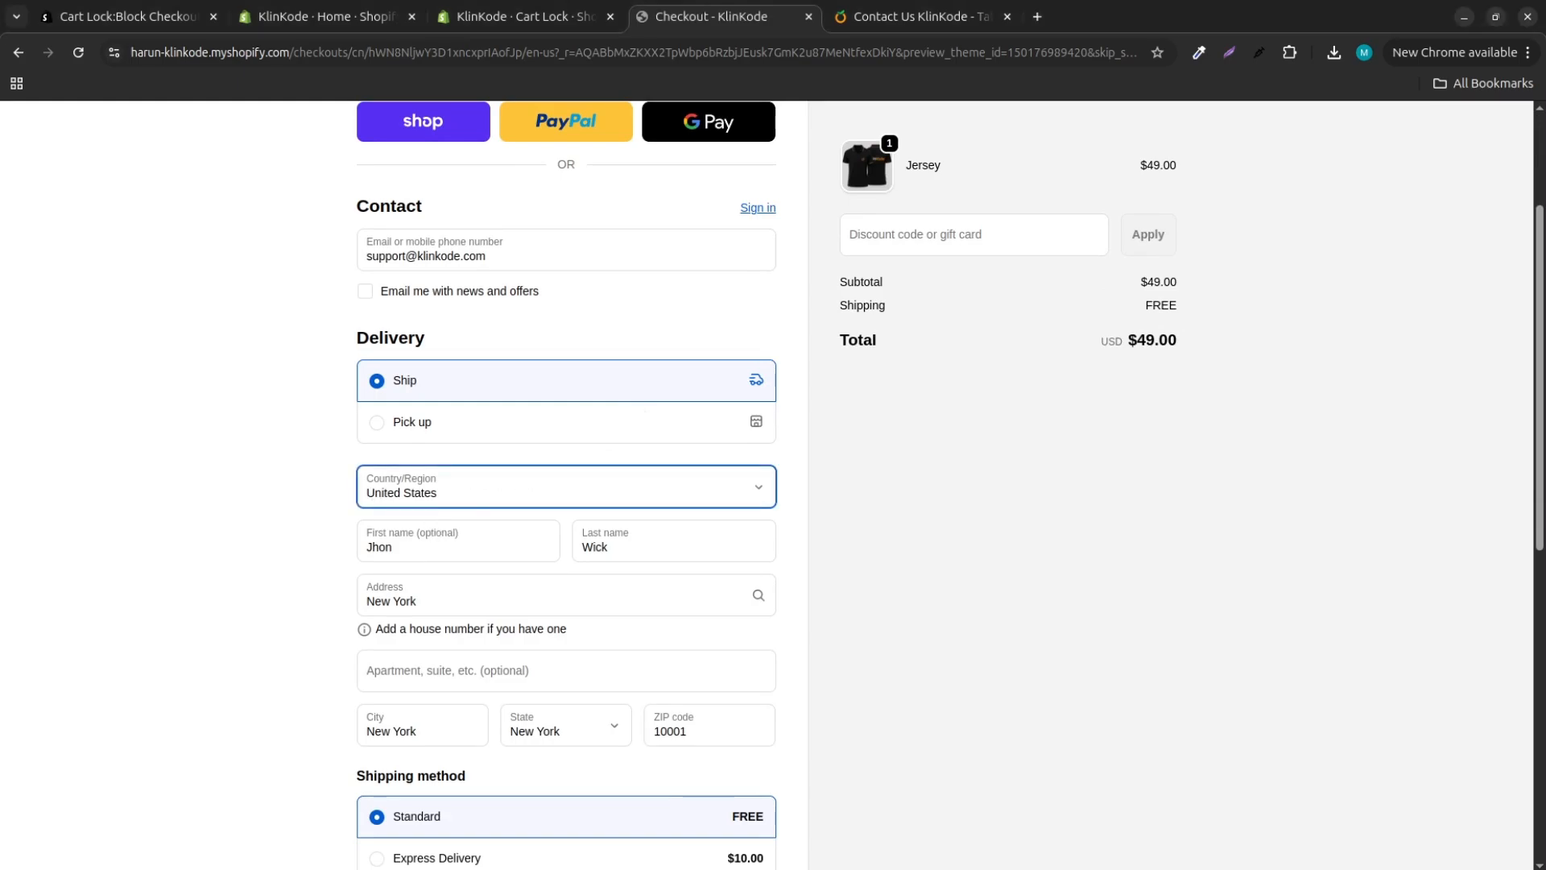
key("Up")
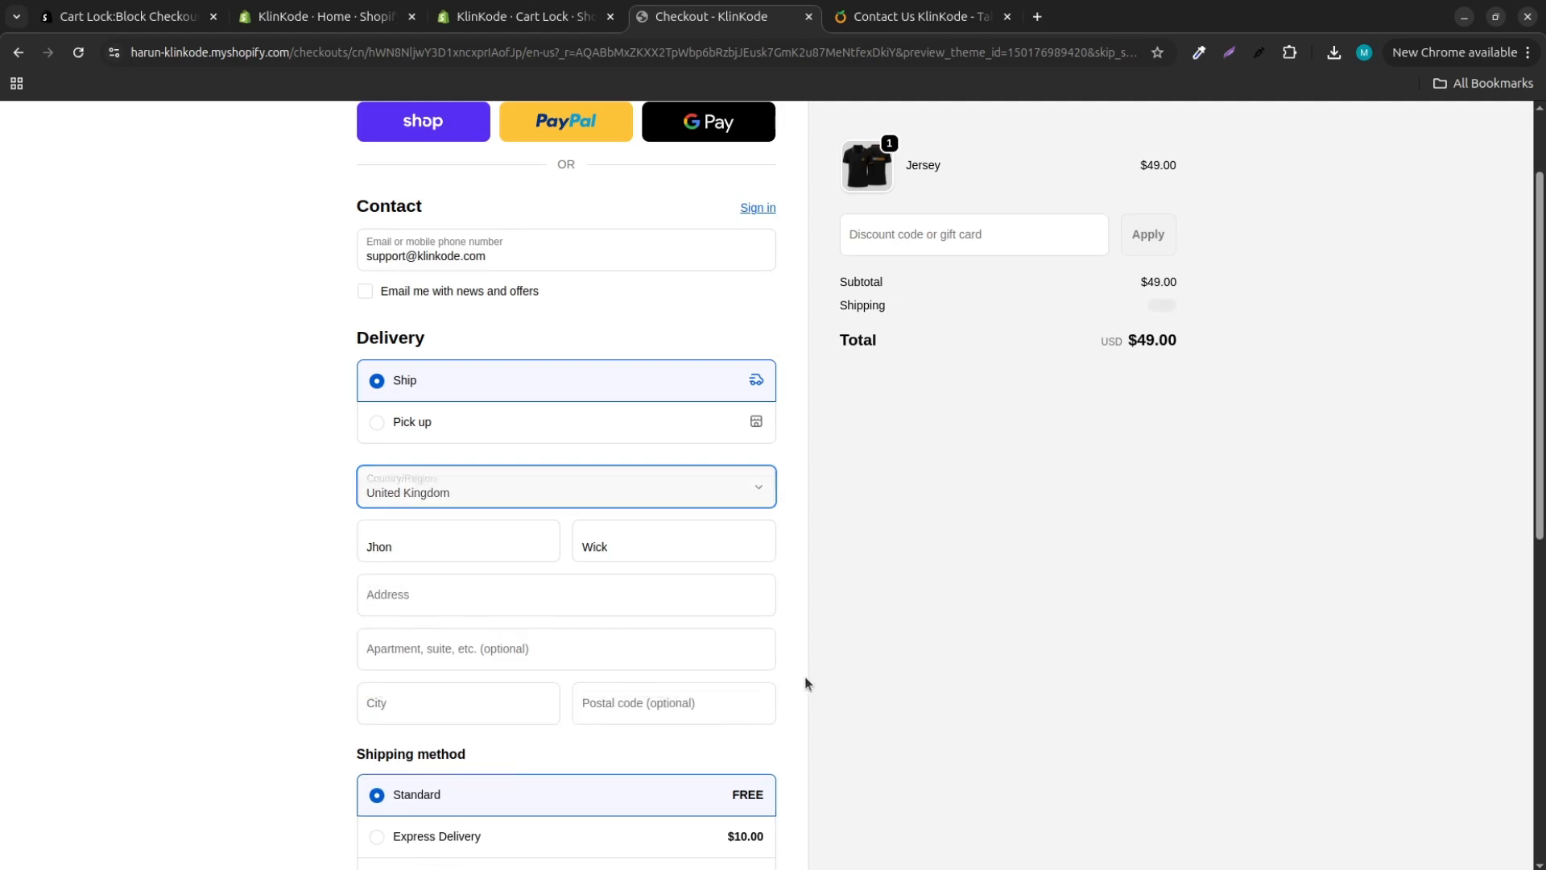
Search for London in the delivery address and fill the address, city and postcode from an airport suggestion
left_click(435, 593)
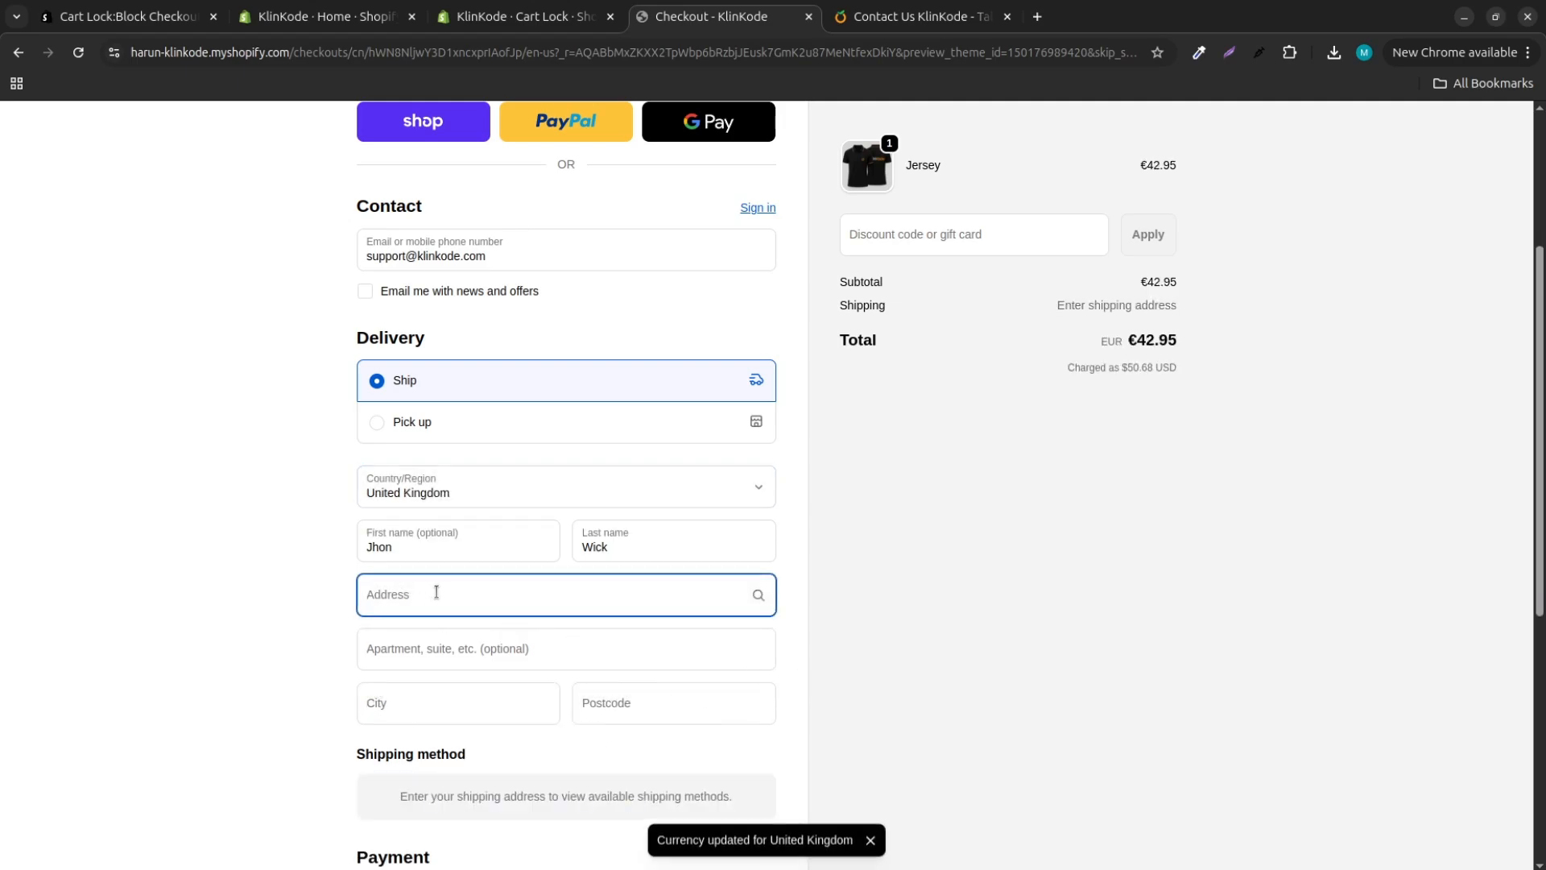
type("k")
key("BackSpace")
type("londo")
left_click(592, 781)
left_click(686, 727)
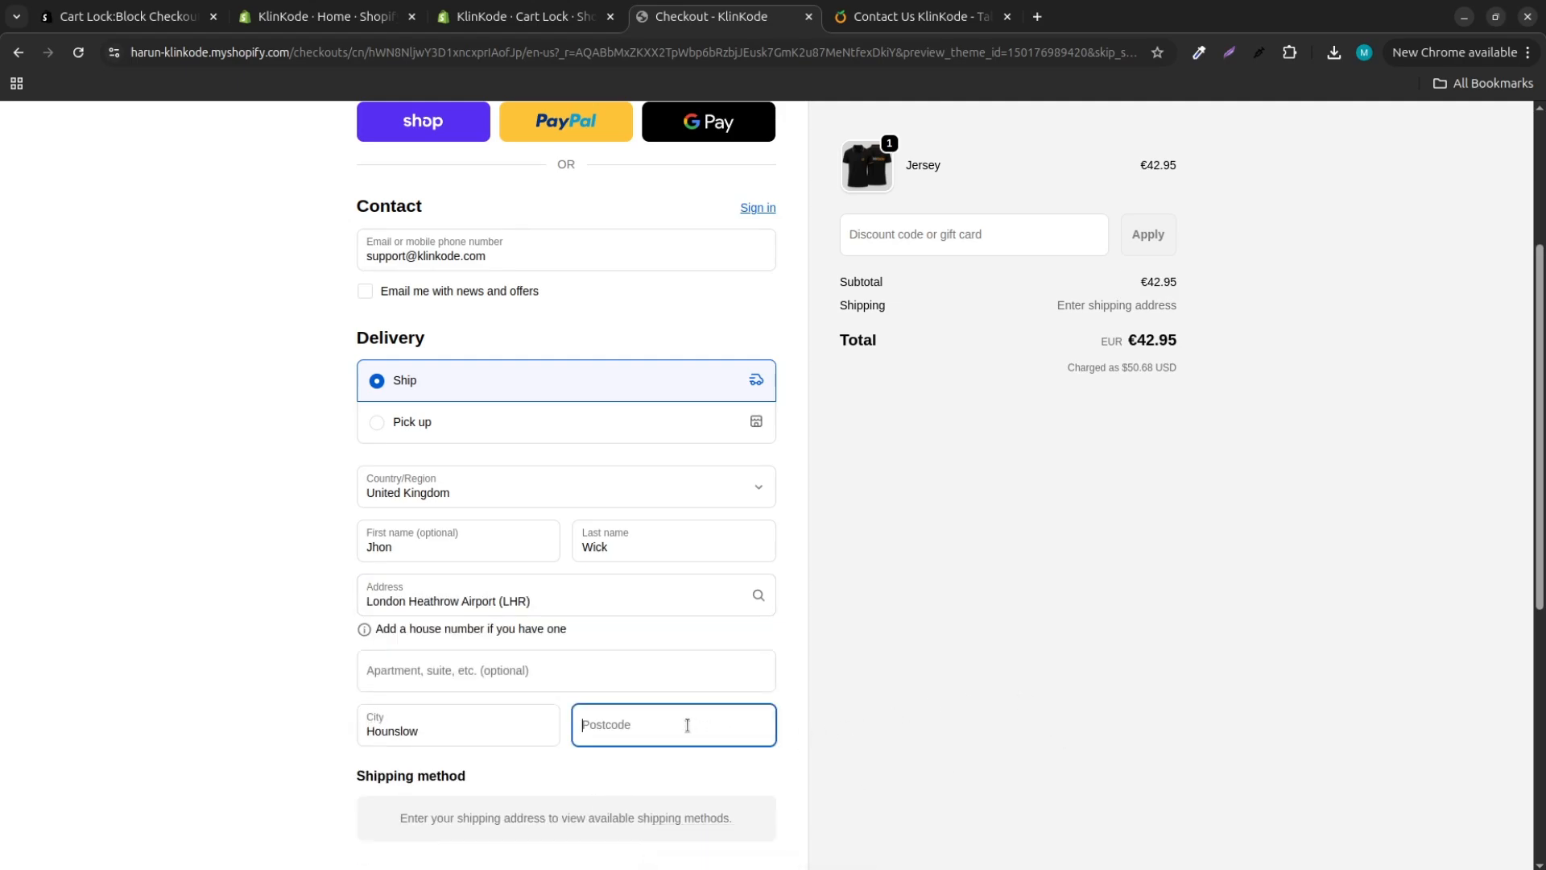
left_click(530, 610)
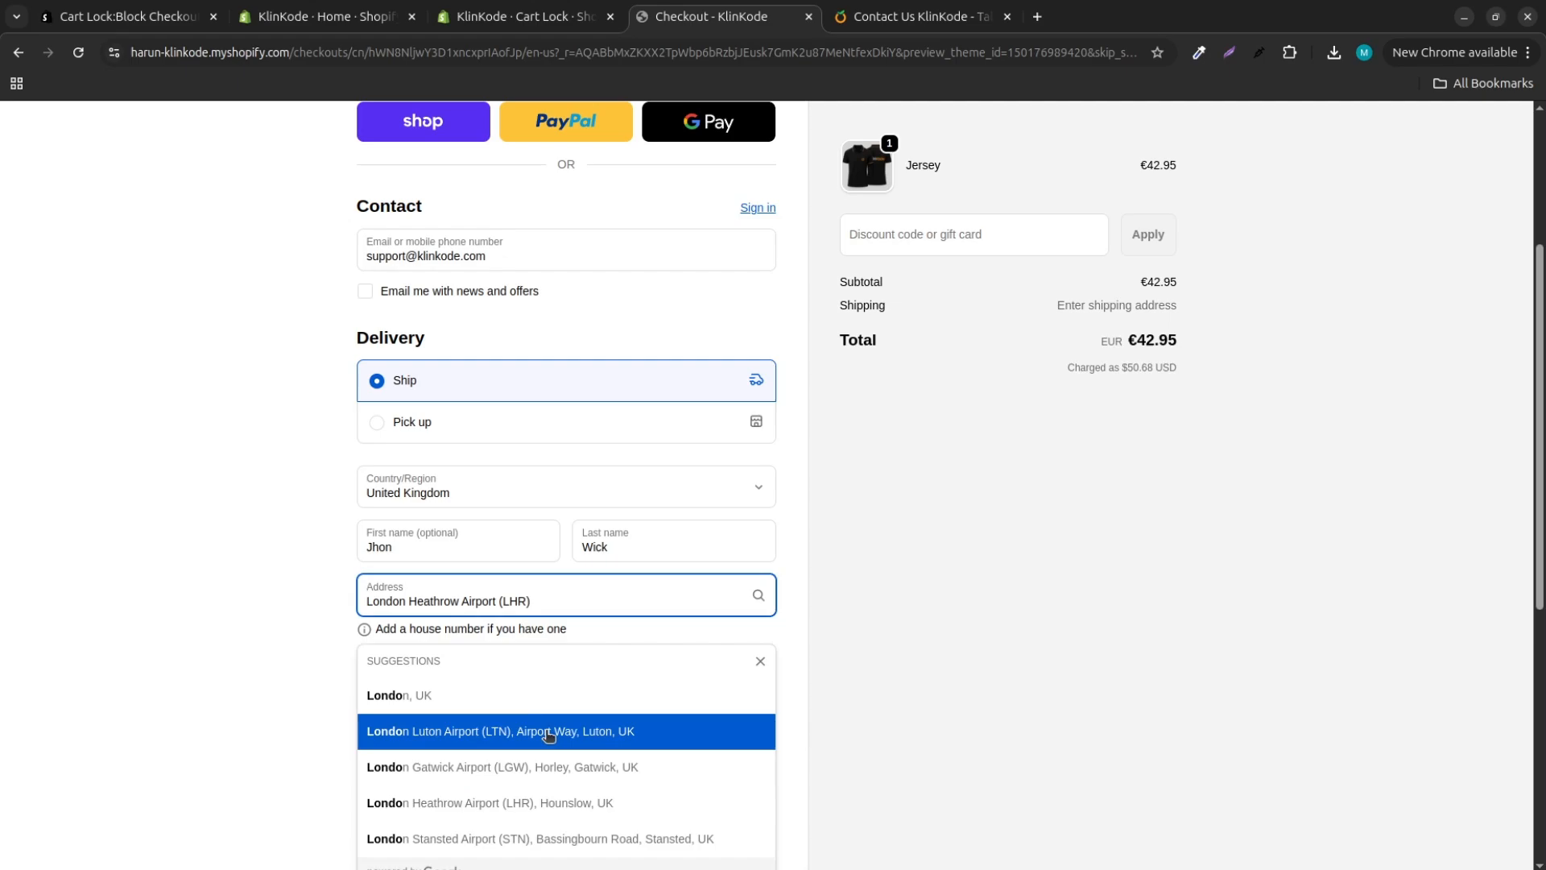
key("Escape")
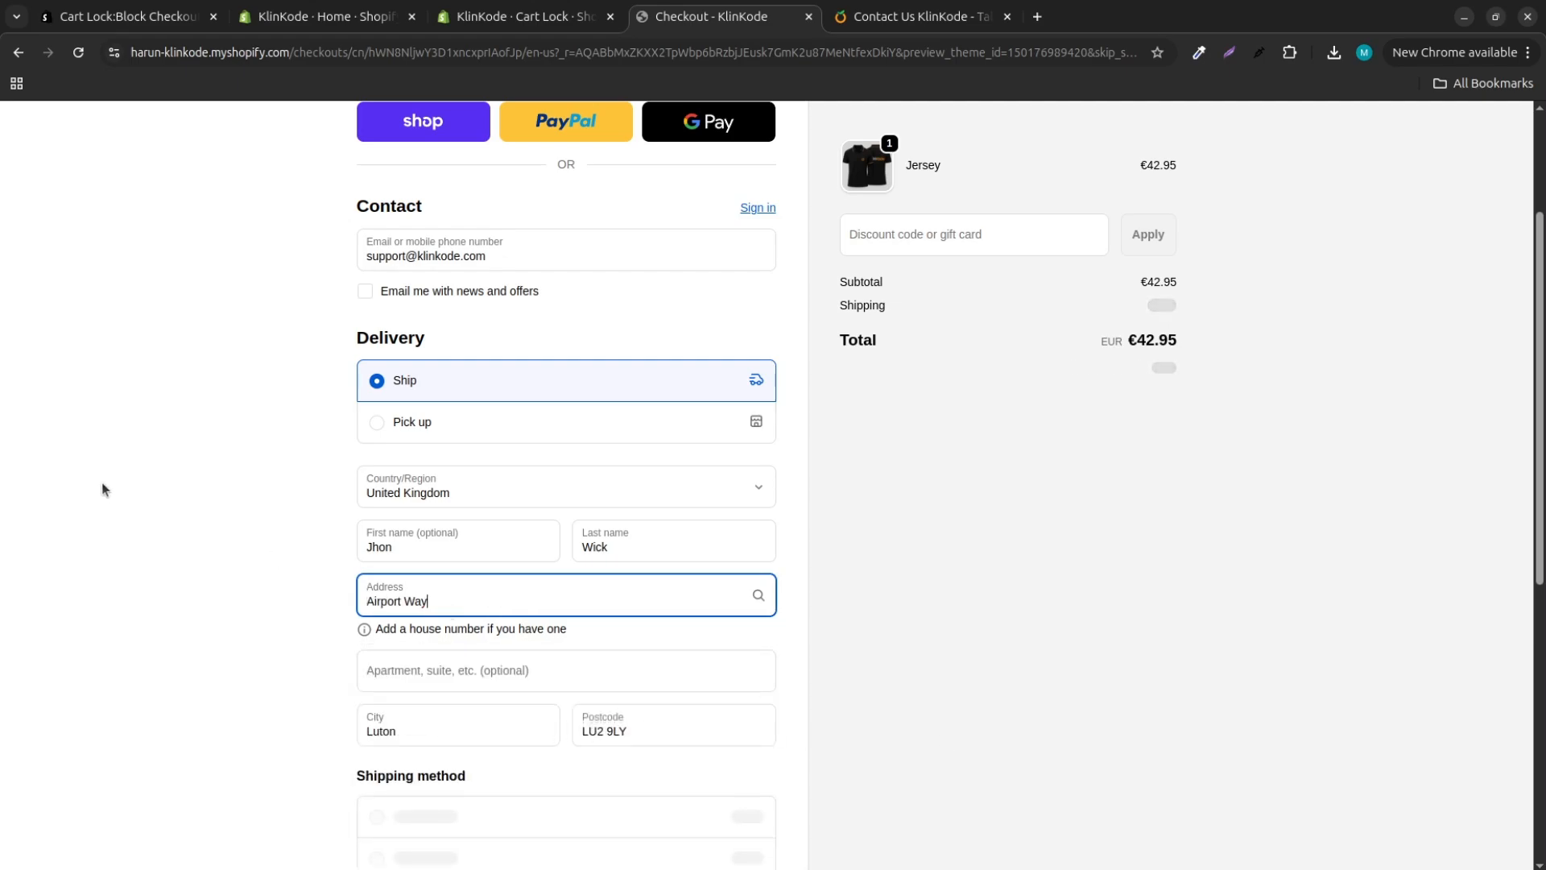
Complete the Jersey order with the United Kingdom delivery address, Standard shipping and Money Order payment
scroll(600, 575, "up", 3)
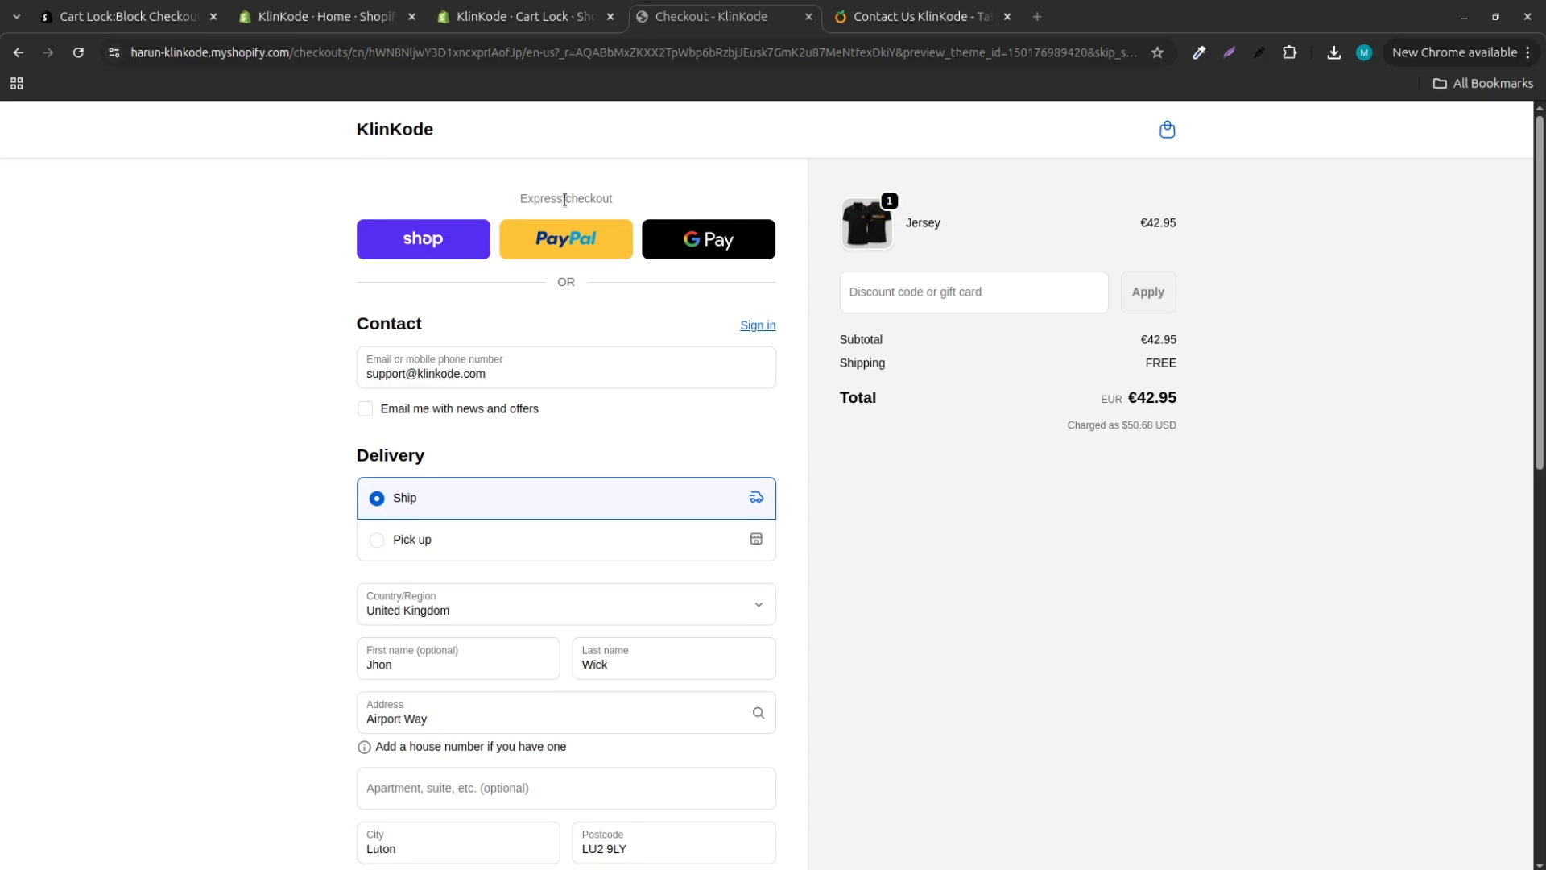
scroll(690, 596, "down", 10)
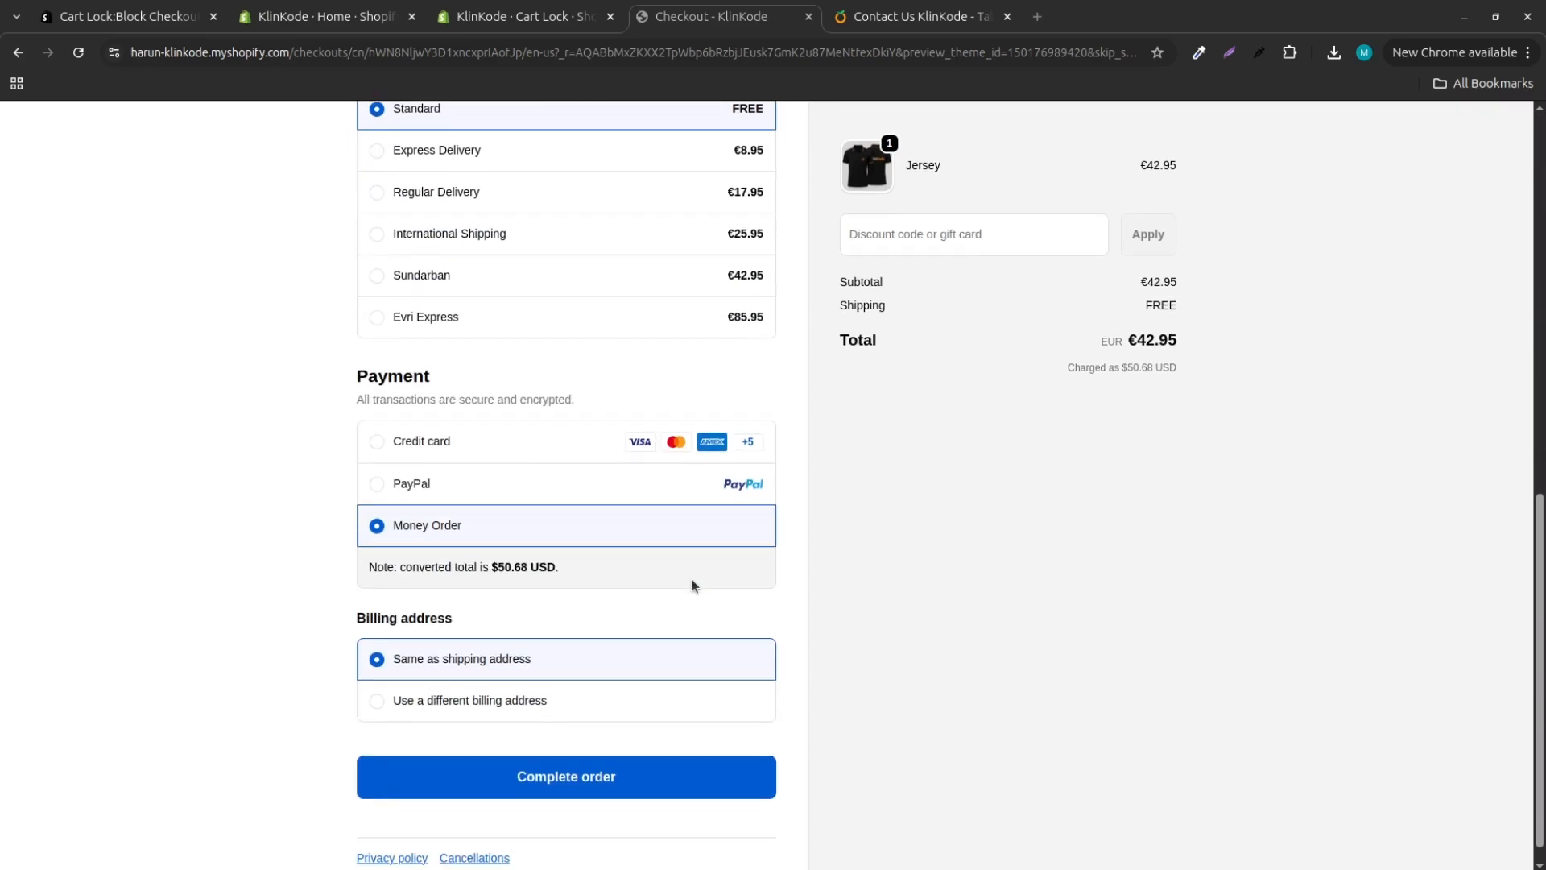
left_click(693, 771)
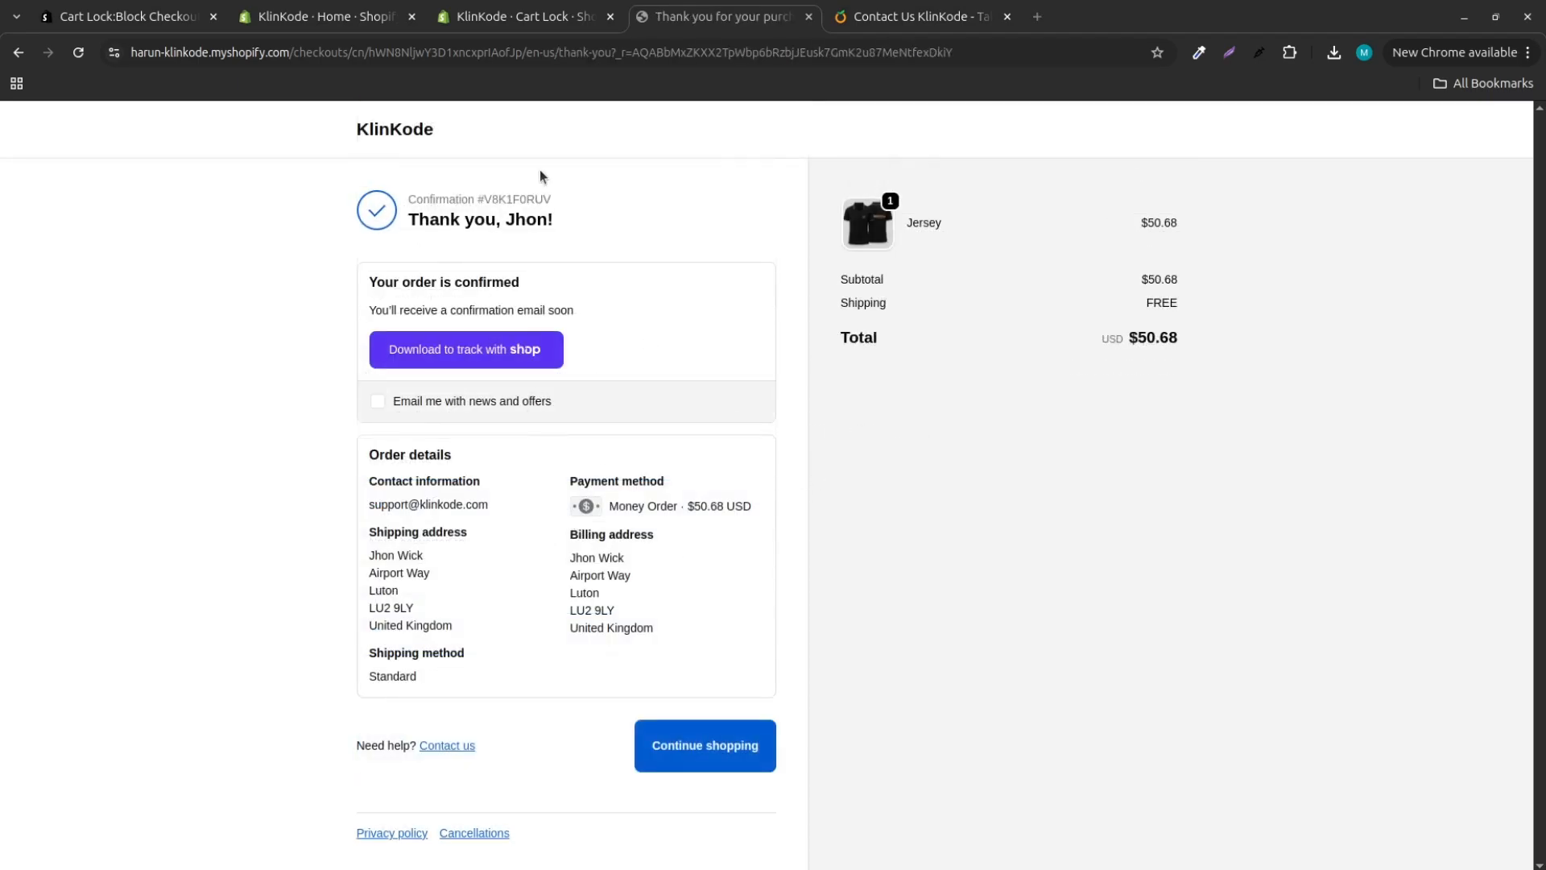
Return to Cart Lock in the Shopify admin, open its support chat, and switch to the KlinKode Contact Us page
left_click(541, 26)
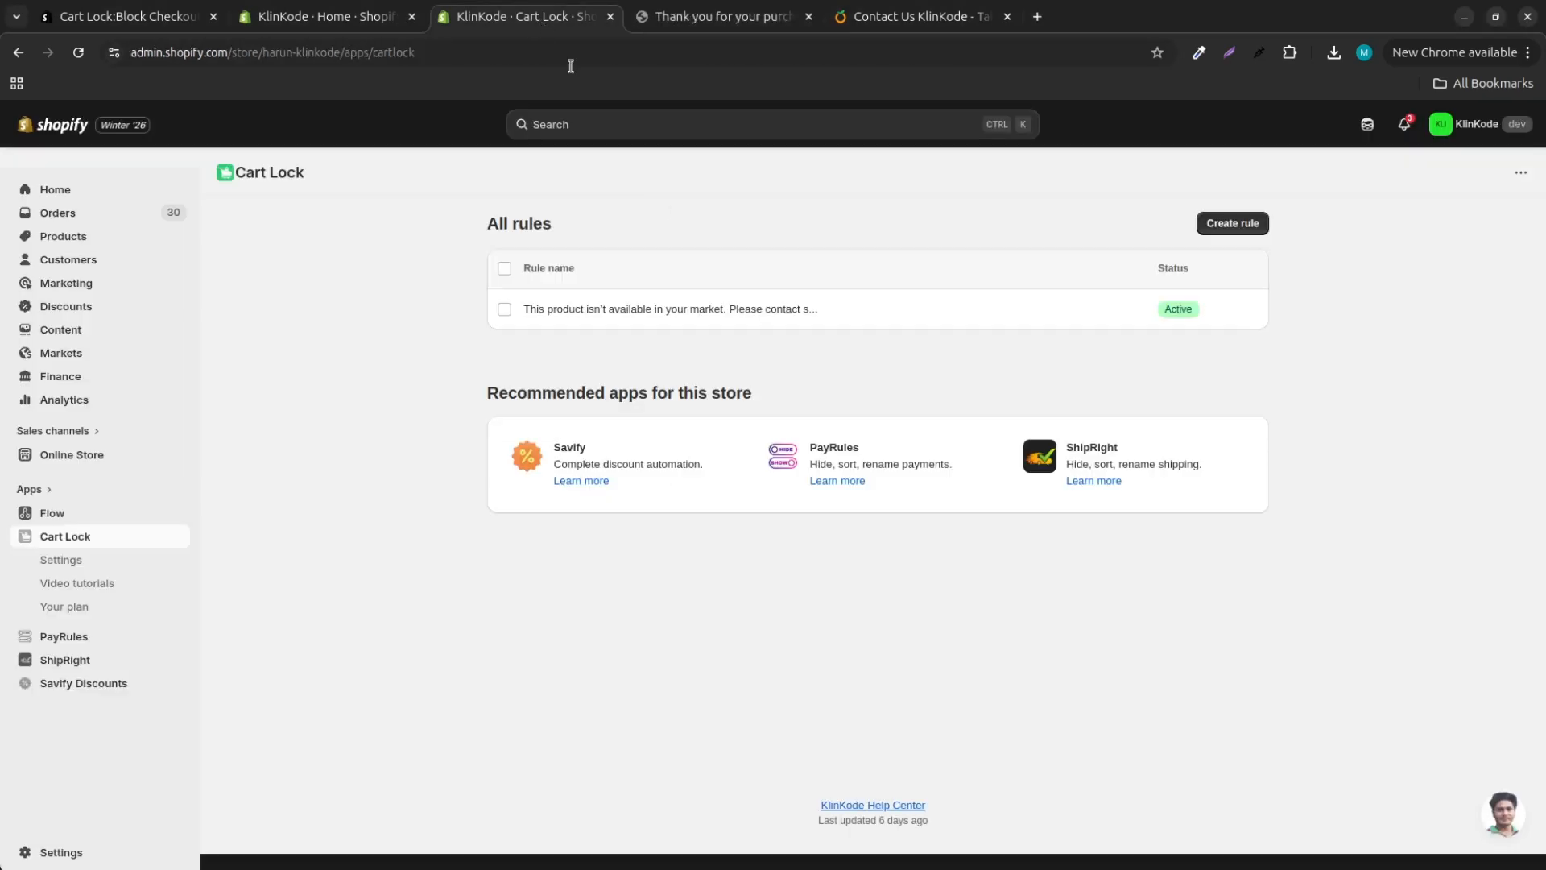
left_click(1506, 809)
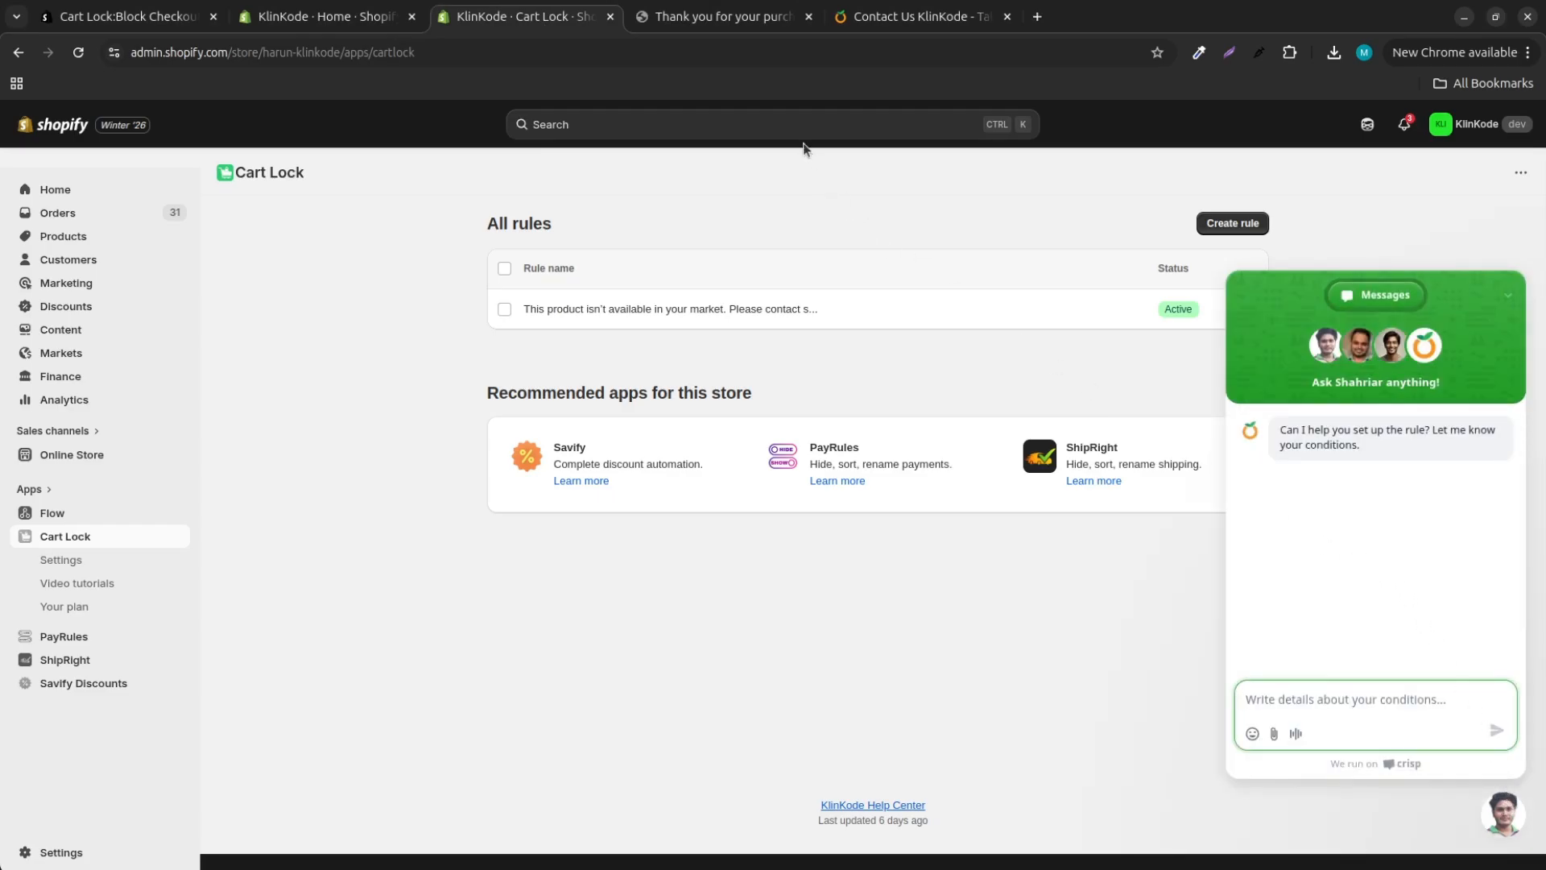
left_click(869, 25)
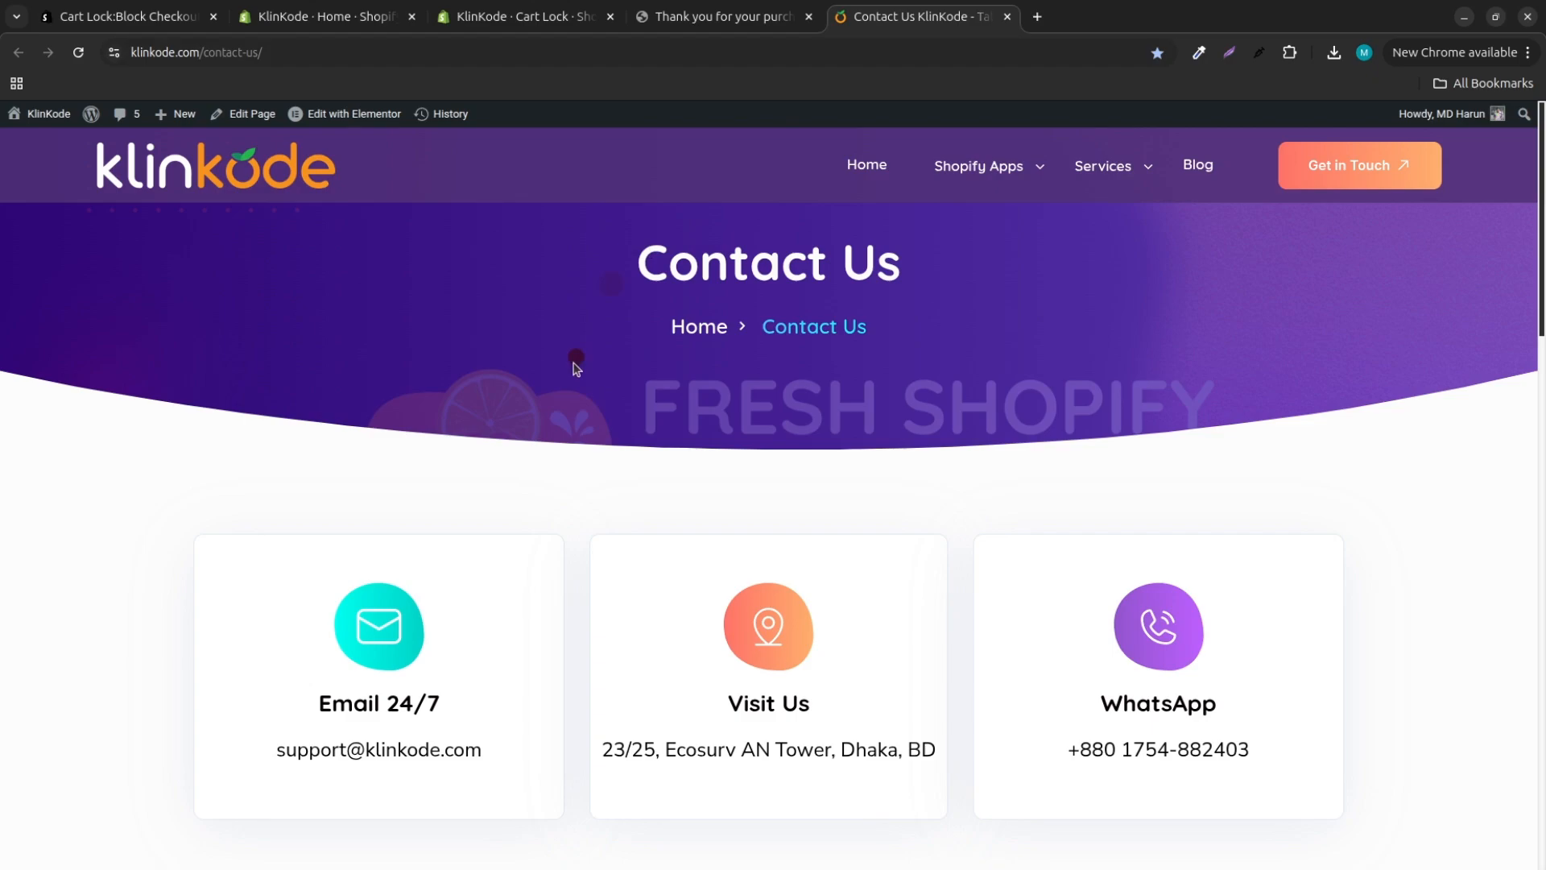